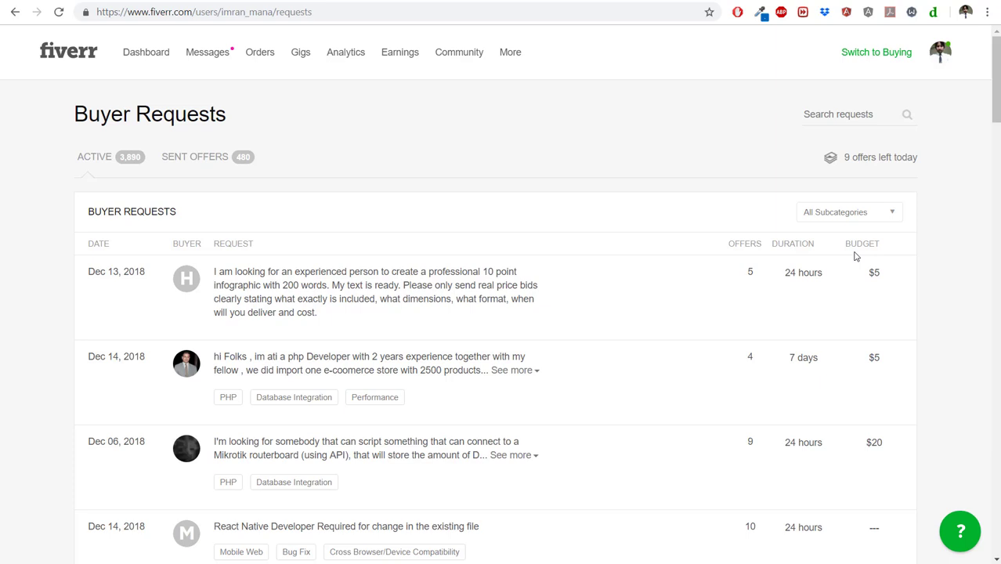
Browse the active buyer requests, comparing their descriptions, offer counts, durations and budgets.
scroll(945, 278, down, 1)
mouse_move(795, 235)
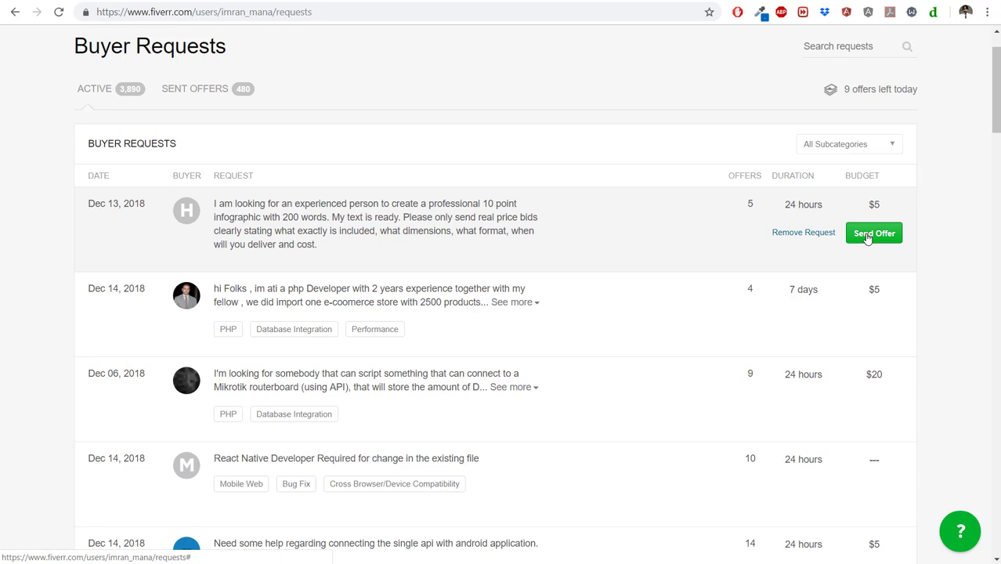
scroll(697, 318, down, 2)
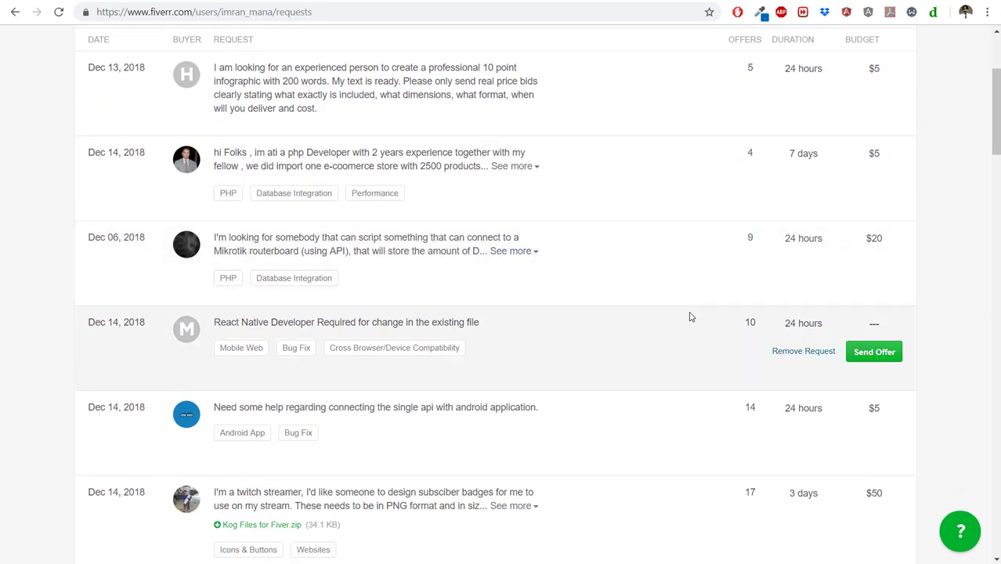
scroll(673, 317, down, 1)
scroll(458, 341, down, 1)
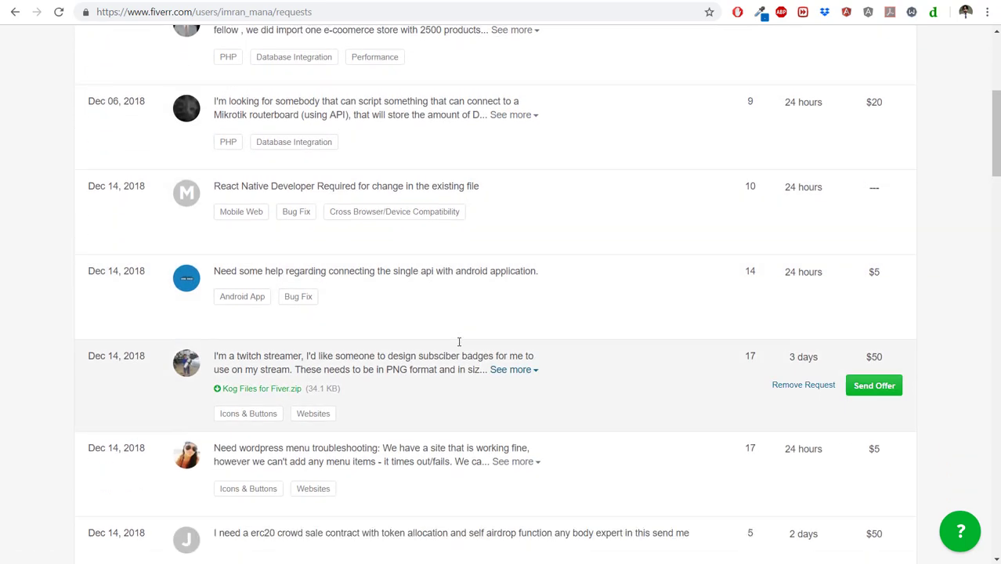
scroll(458, 346, down, 3)
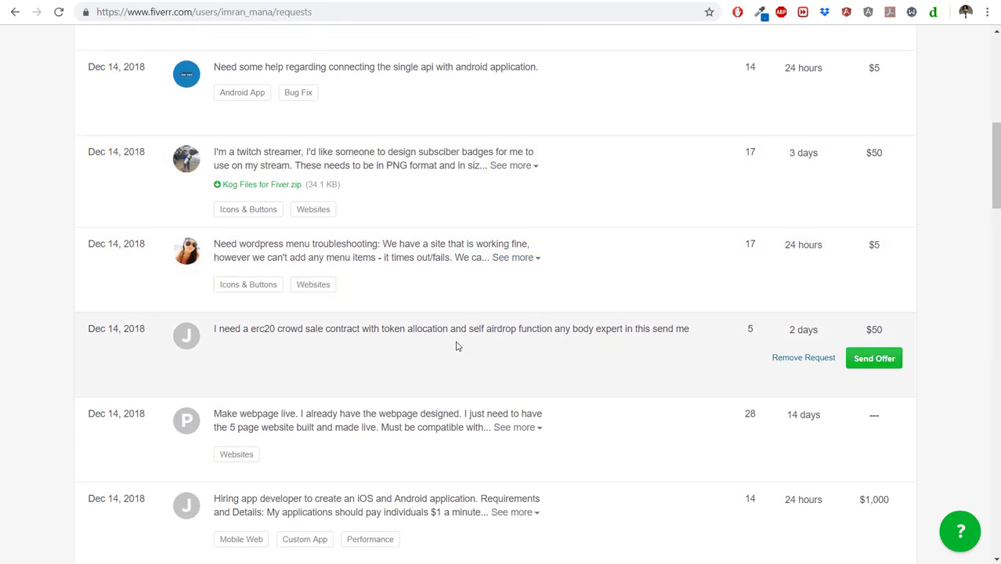
scroll(458, 347, down, 3)
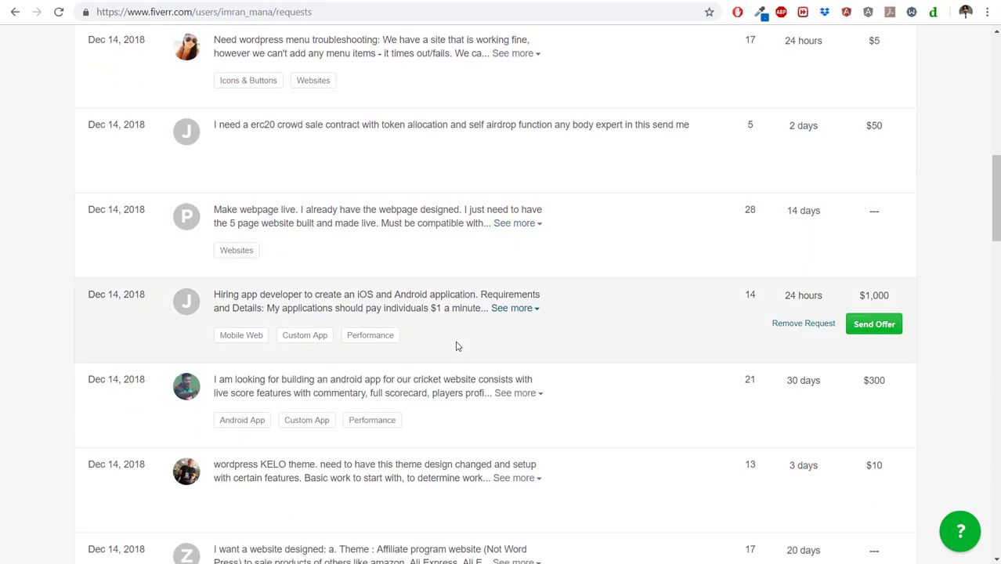
scroll(458, 346, down, 4)
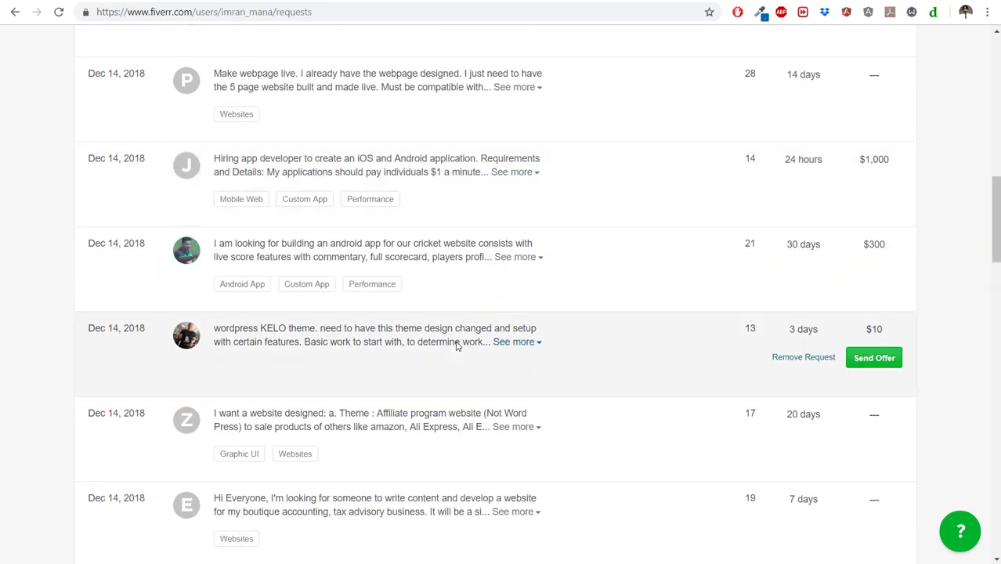
scroll(456, 341, up, 7)
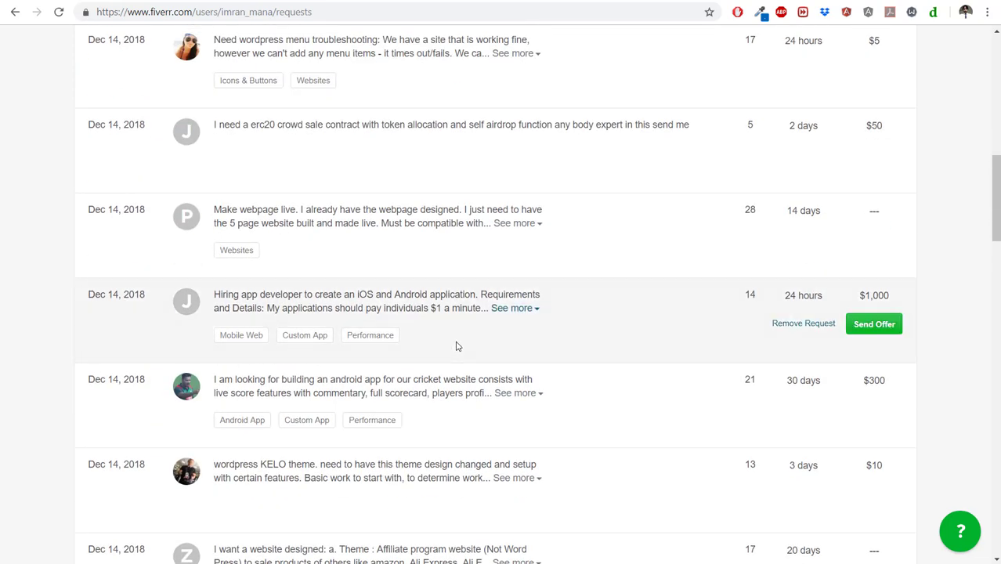
scroll(458, 344, up, 2)
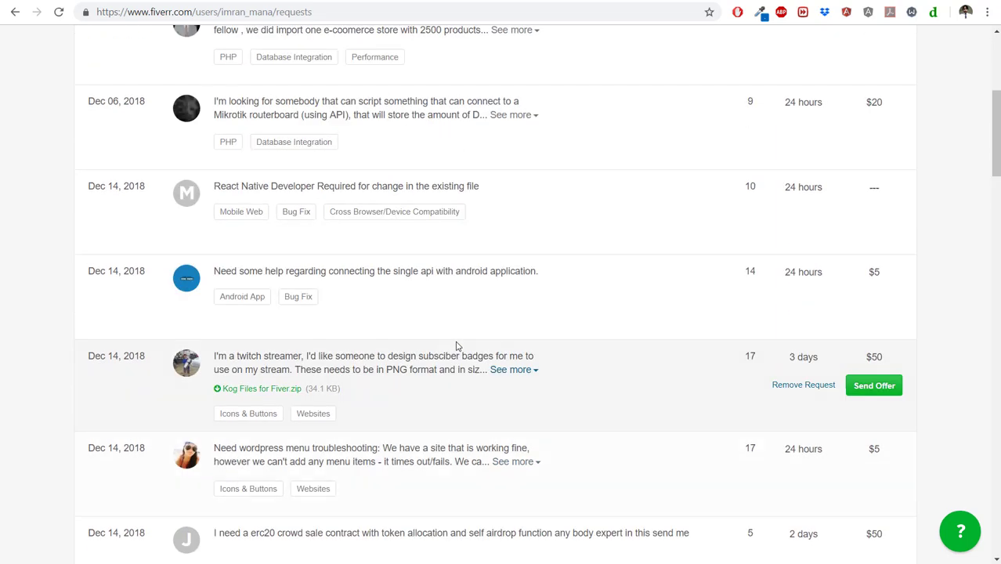
scroll(458, 345, down, 2)
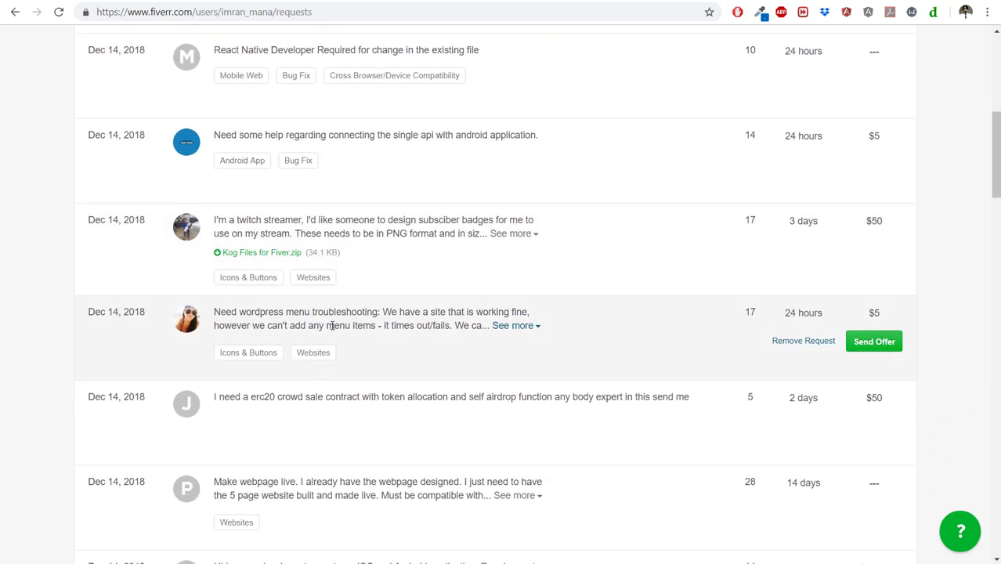
Expand the WordPress menu troubleshooting request and examine its full description, offer count, duration and budget.
click(498, 326)
drag(209, 314, 373, 341)
click(373, 341)
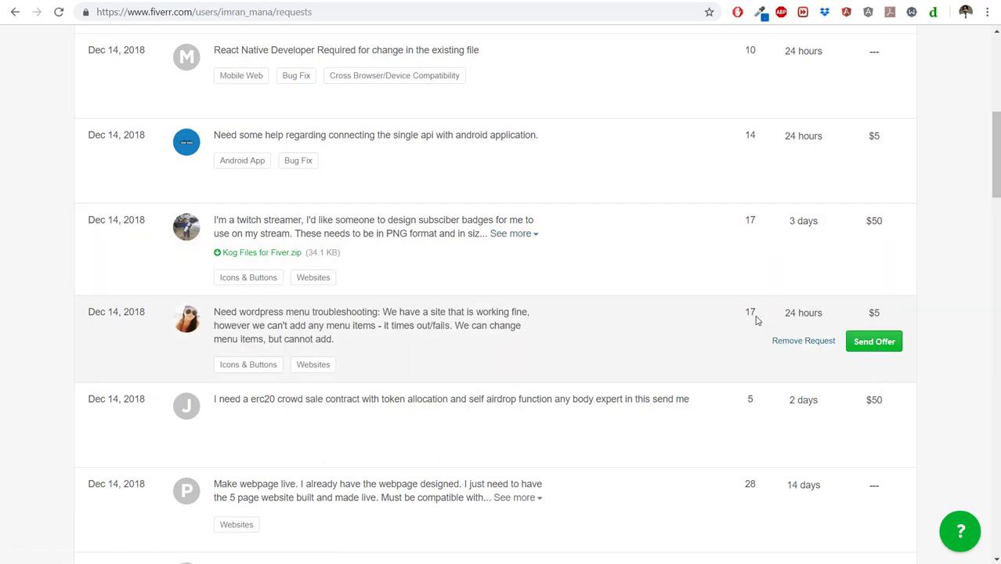
scroll(765, 315, up, 4)
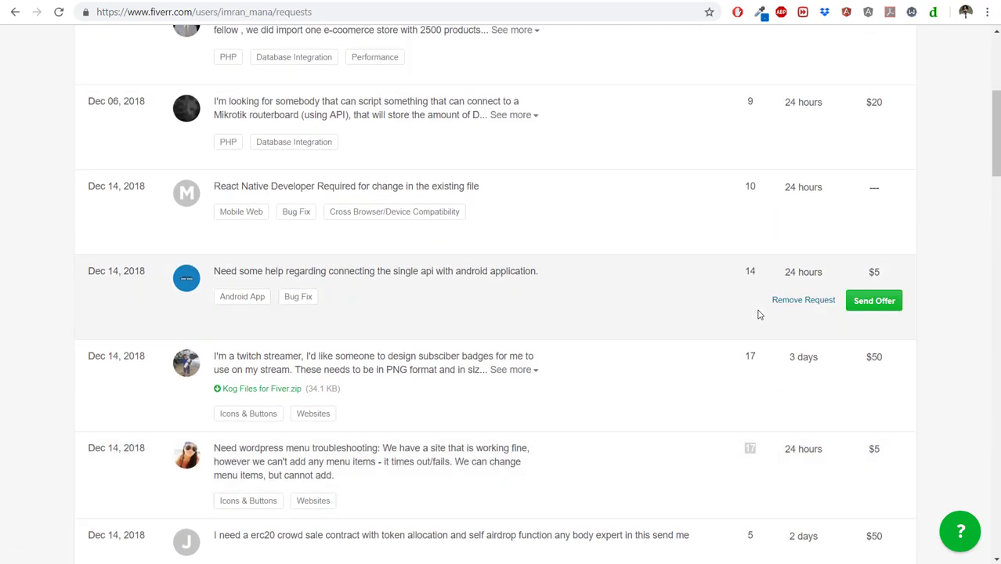
scroll(769, 318, down, 2)
scroll(769, 320, down, 1)
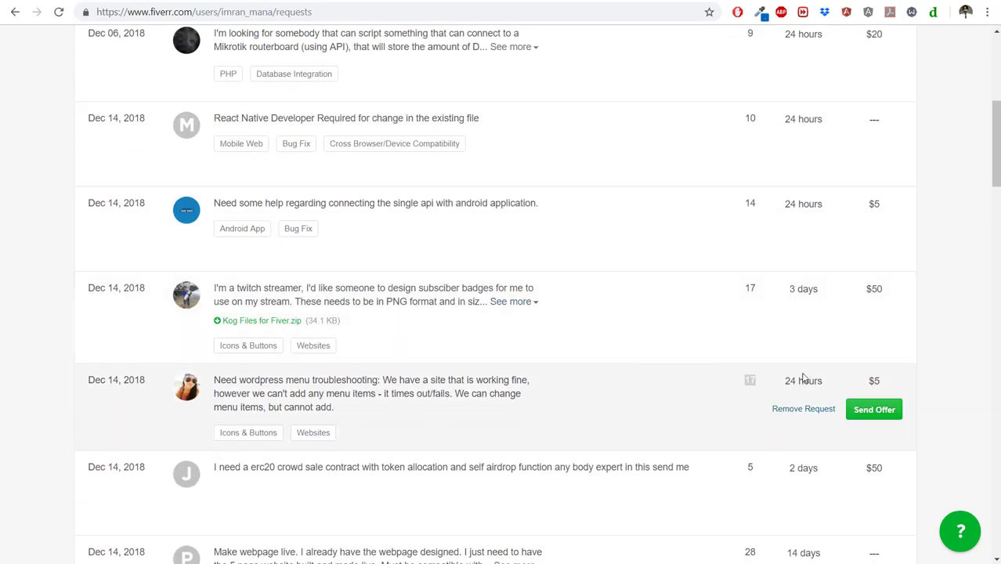
drag(783, 380, 826, 383)
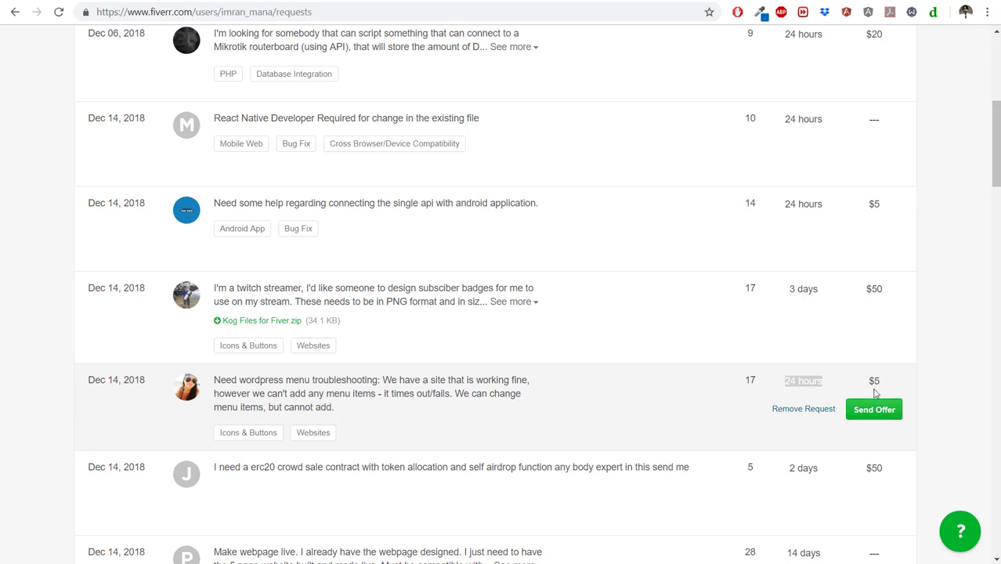
scroll(920, 378, down, 1)
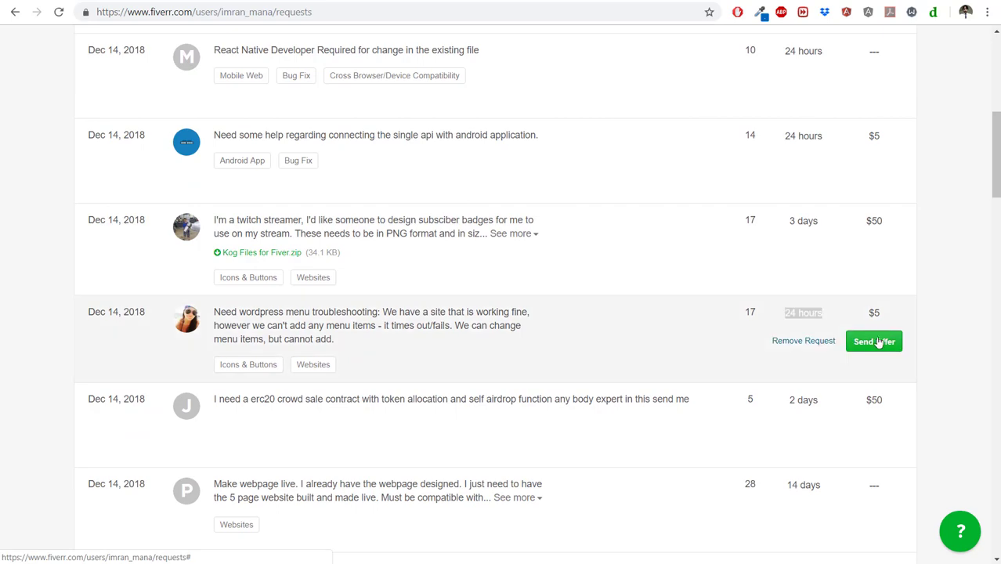
Look through the gigs available to offer on the WordPress menu troubleshooting request, close the list and recheck the requested skill.
click(874, 342)
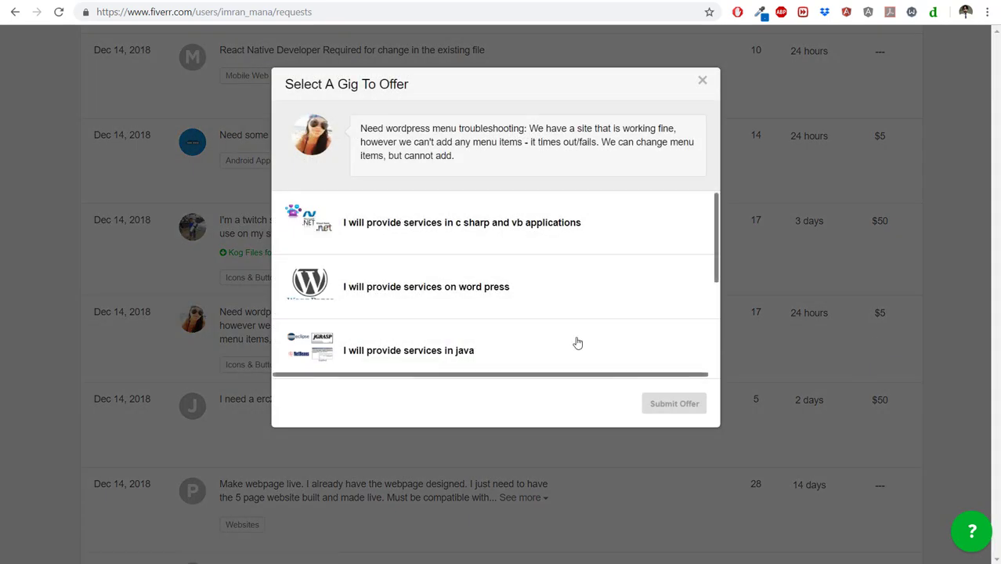
scroll(435, 270, down, 1)
scroll(423, 277, up, 1)
scroll(413, 284, down, 1)
scroll(385, 349, down, 2)
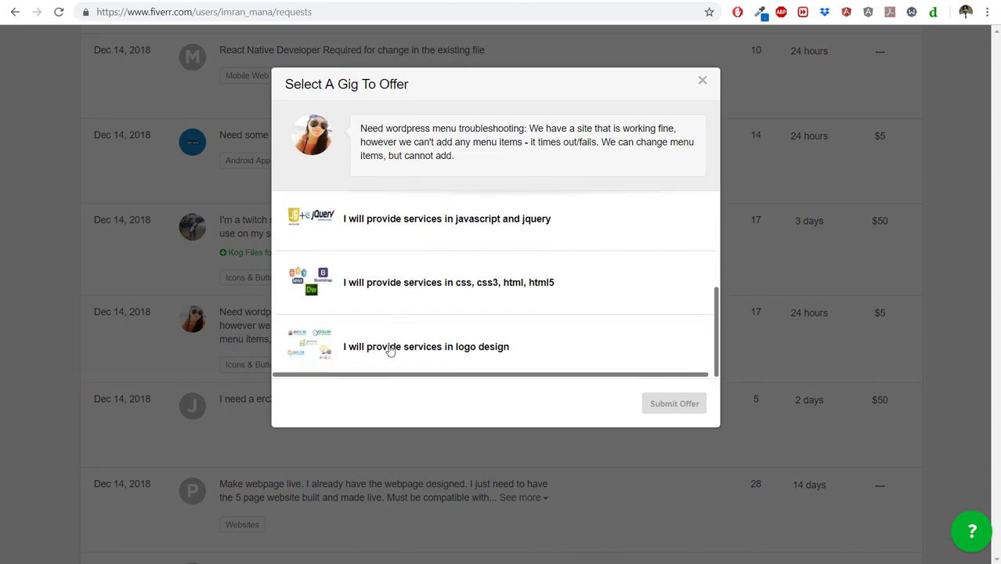
scroll(385, 349, up, 3)
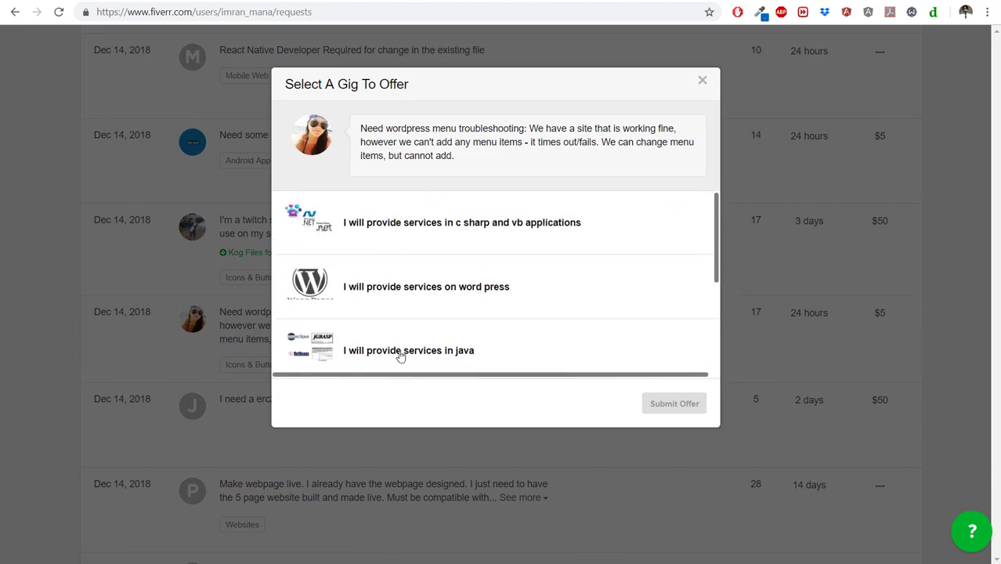
click(208, 317)
double_click(258, 312)
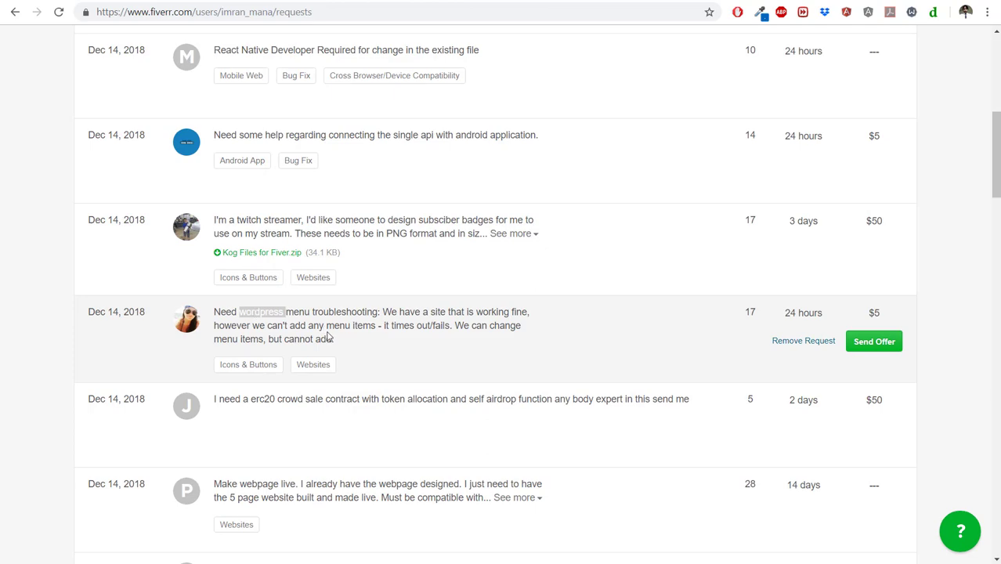
Start an offer on the WordPress menu request with the word press gig, describing it as "Contact with me for better services." and "Thanks".
click(871, 342)
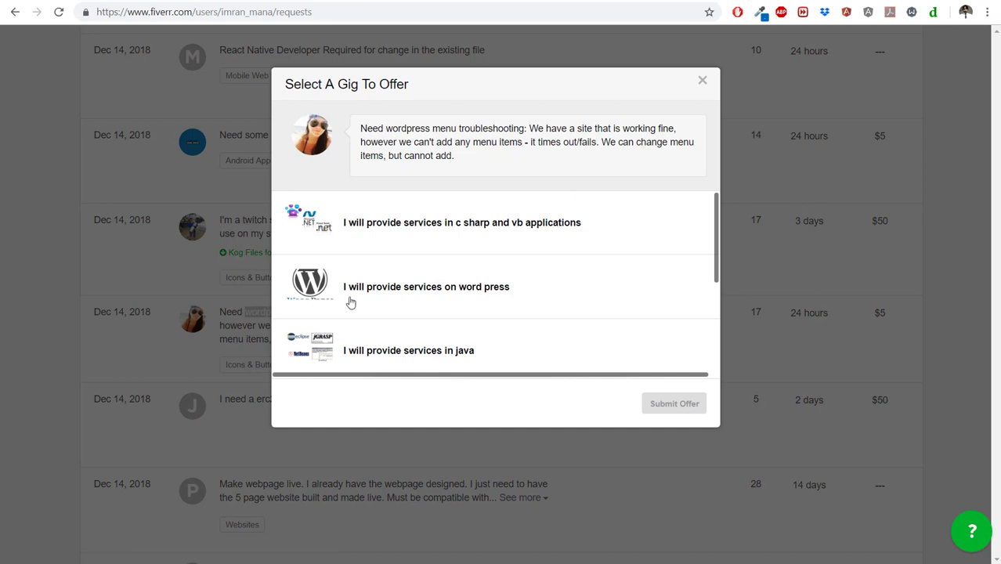
click(448, 290)
click(487, 245)
text(Contact with e)
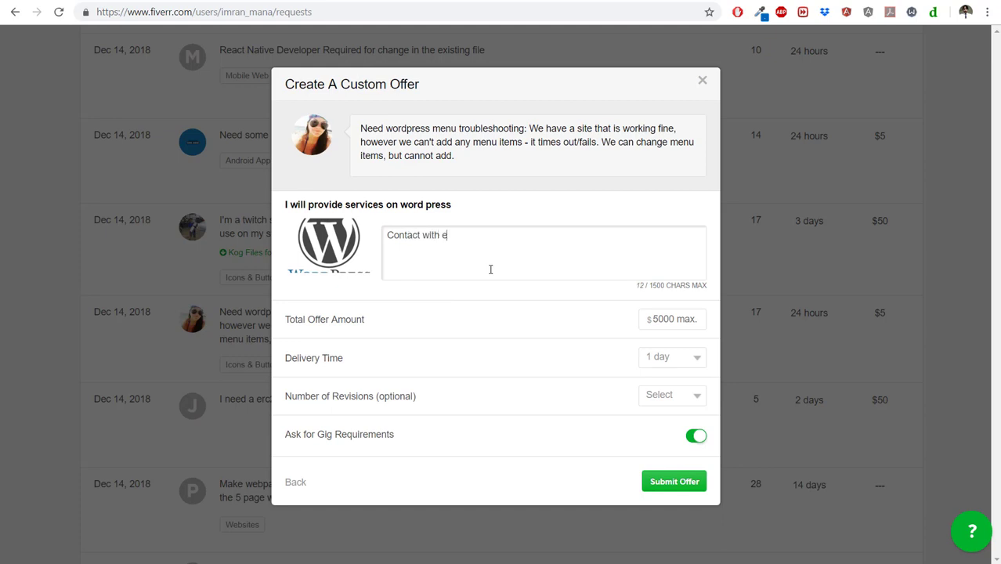
key(BackSpace)
text(me for better services.)
key(Return)
key(Return)
text(Thanks)
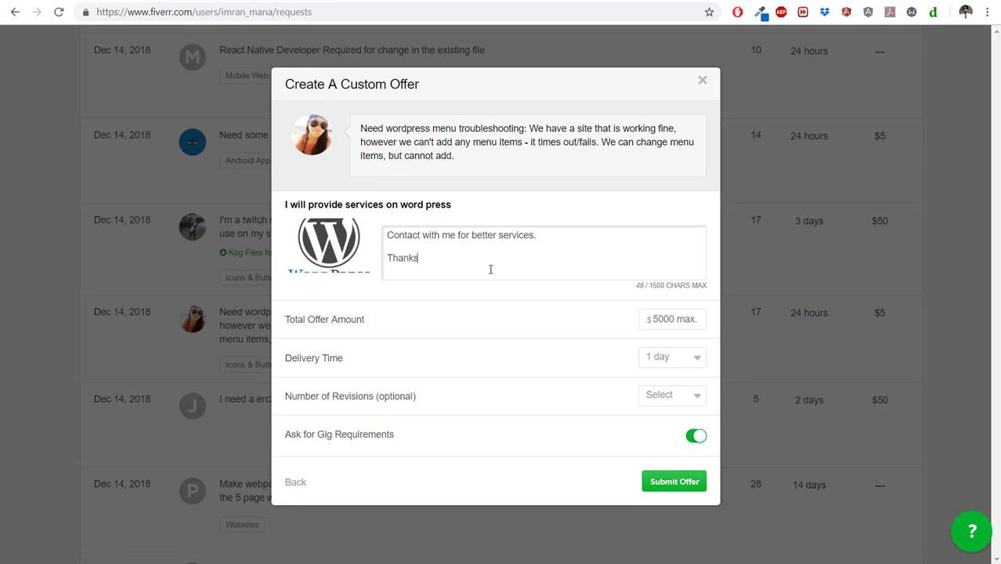
Set the total offer amount to $5 and submit the custom offer.
click(679, 324)
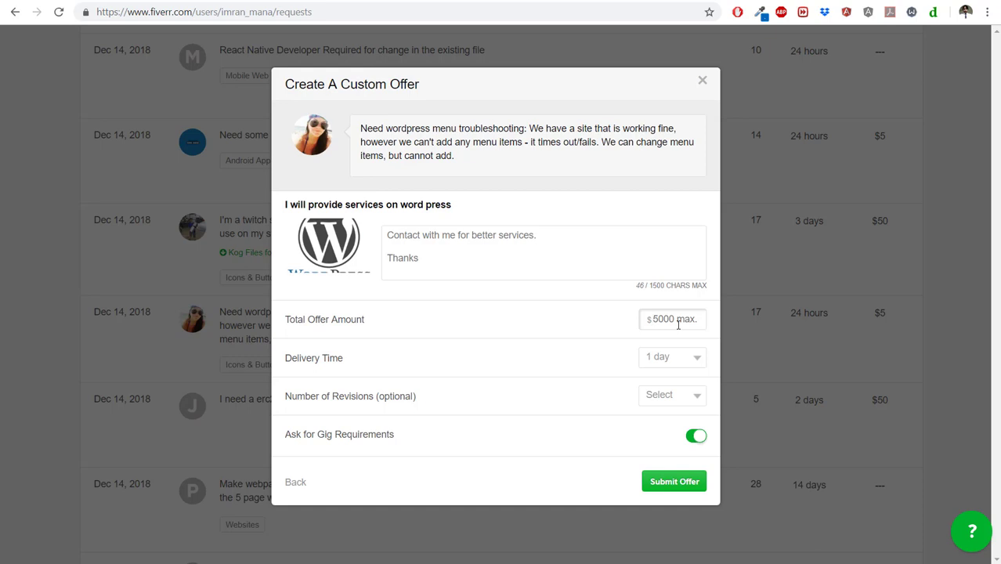
text(5)
click(683, 483)
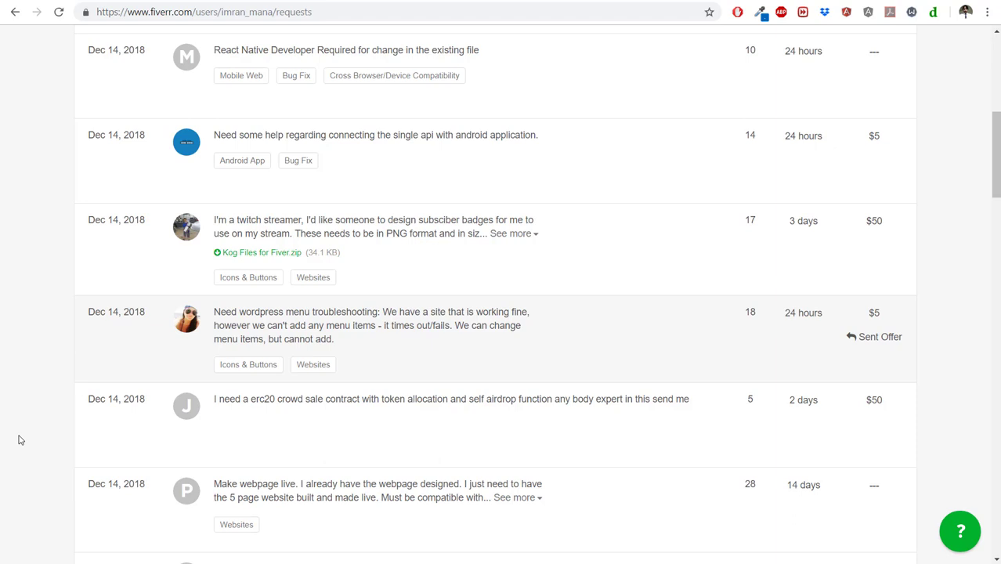
Go to the seller's gigs overview and start creating a new gig.
scroll(40, 460, up, 4)
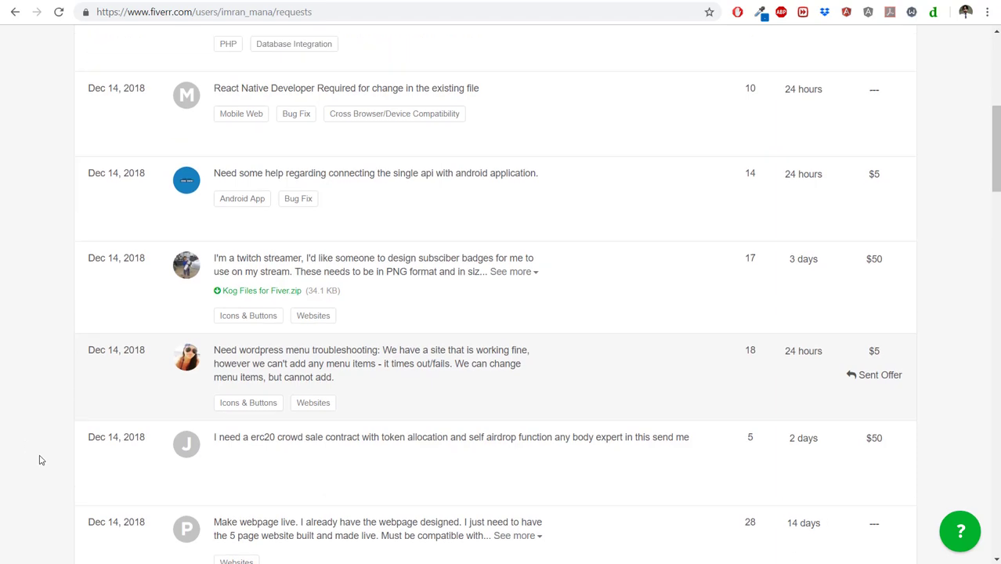
scroll(41, 461, up, 2)
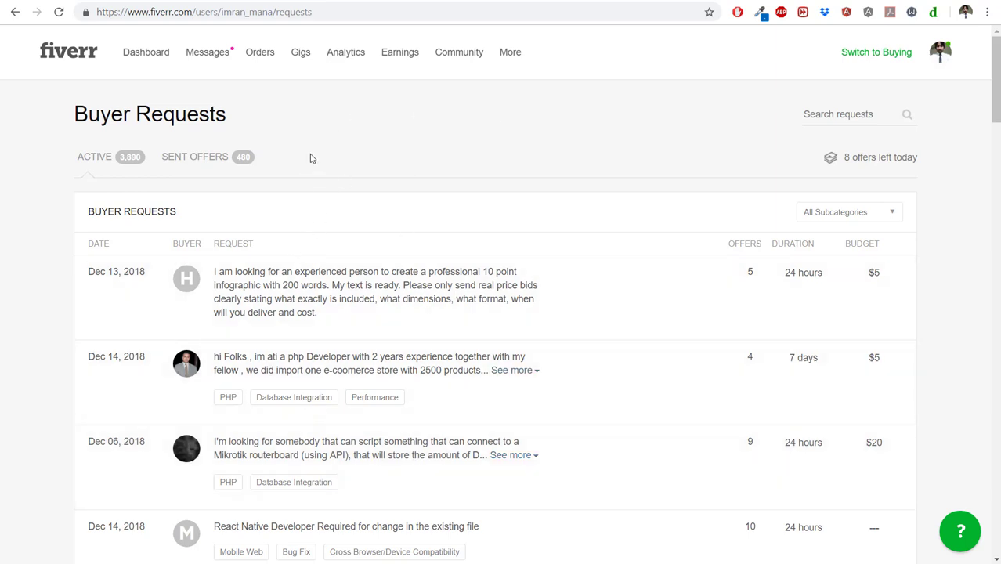
click(302, 61)
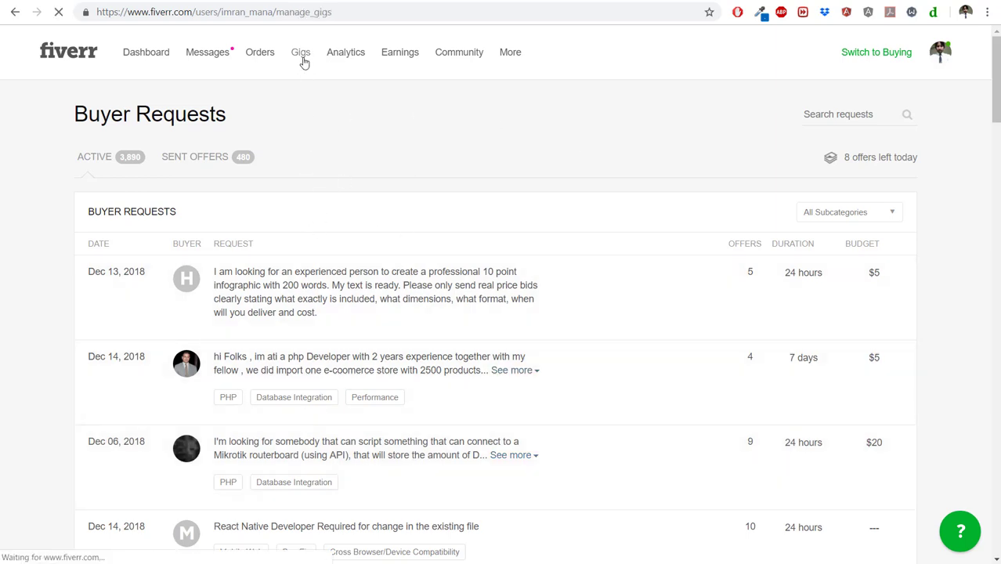
scroll(74, 357, down, 2)
scroll(74, 357, up, 2)
click(873, 159)
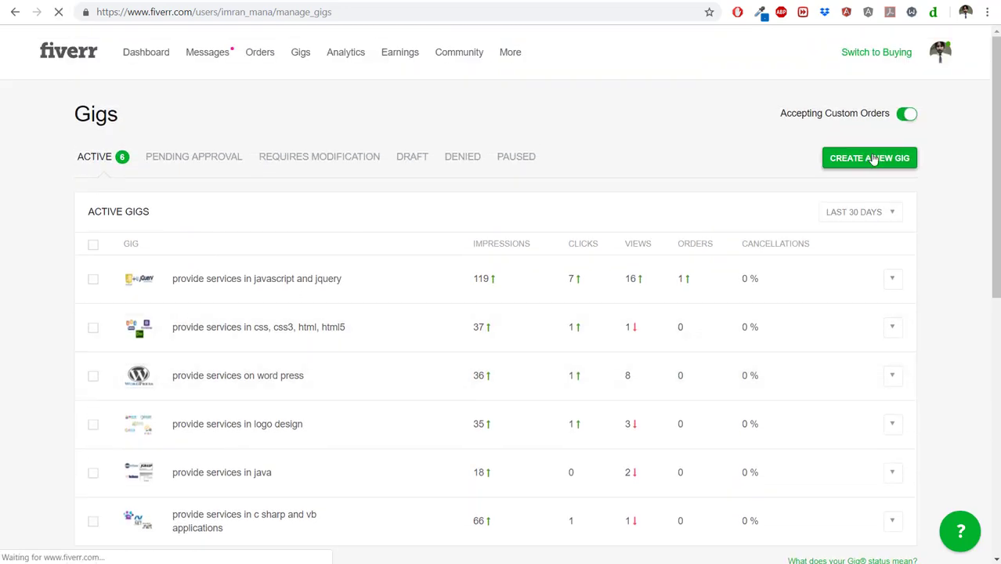
Enter "provide jquery mobile application" as the new gig's title.
click(495, 233)
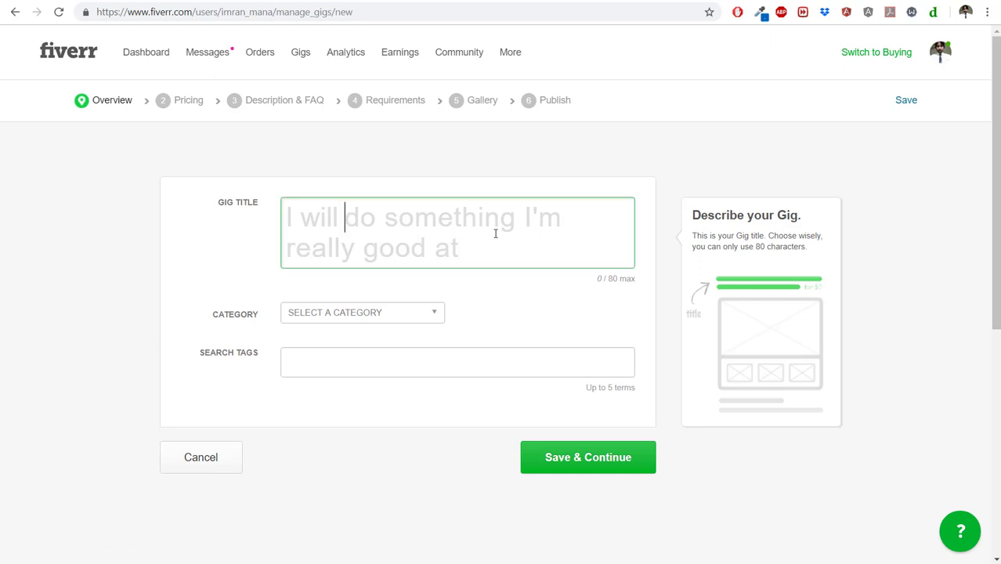
text(provi)
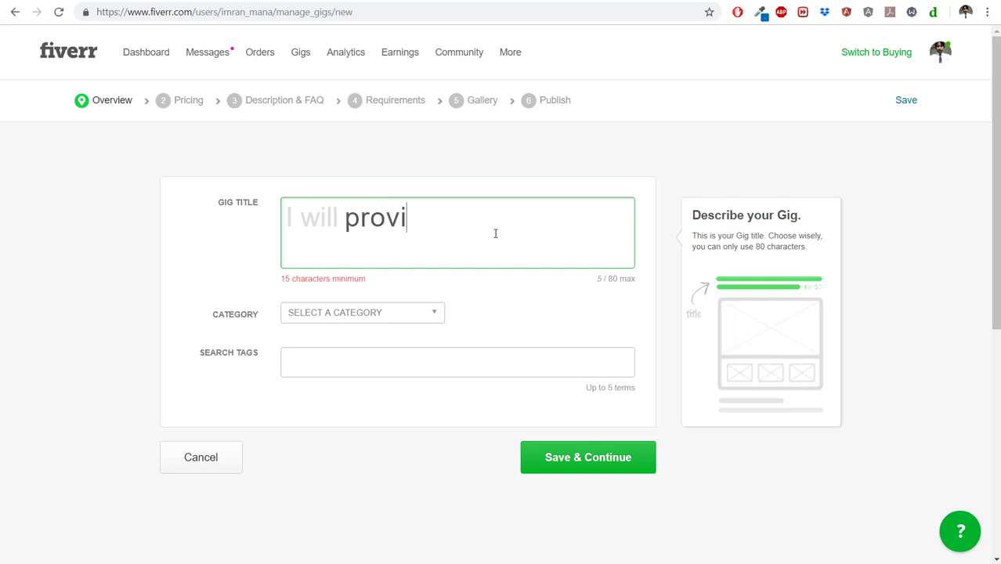
text(de jquery mobile )
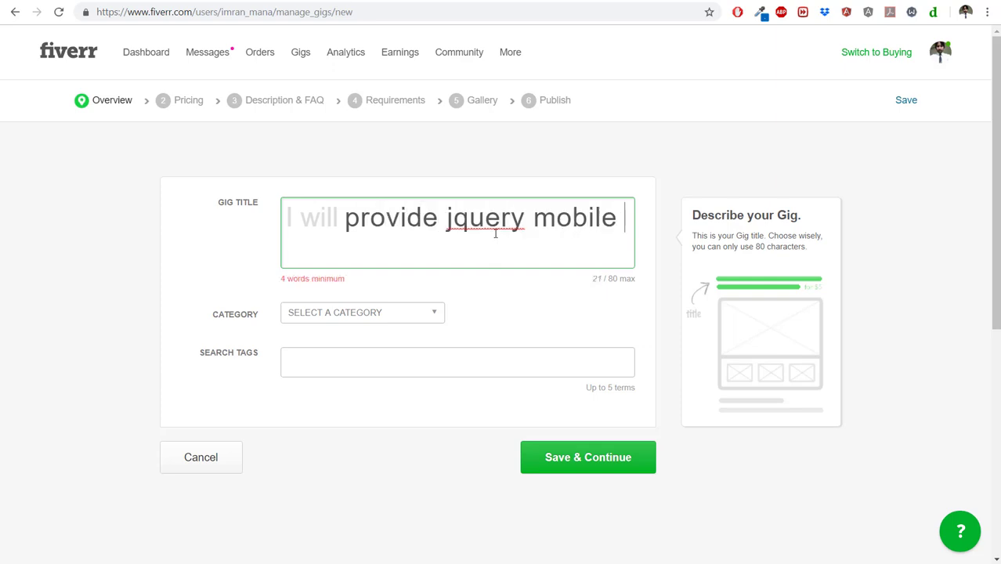
text(application)
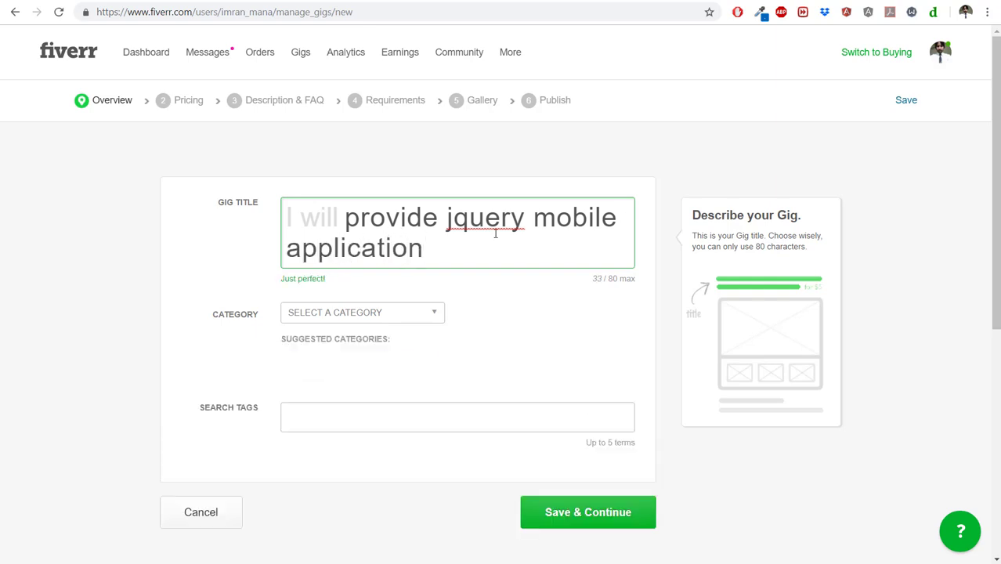
Revise the gig title to read "provide services in jquery mobile applications".
key(Up)
key(Left)
key(Right)
key(Right)
text(services)
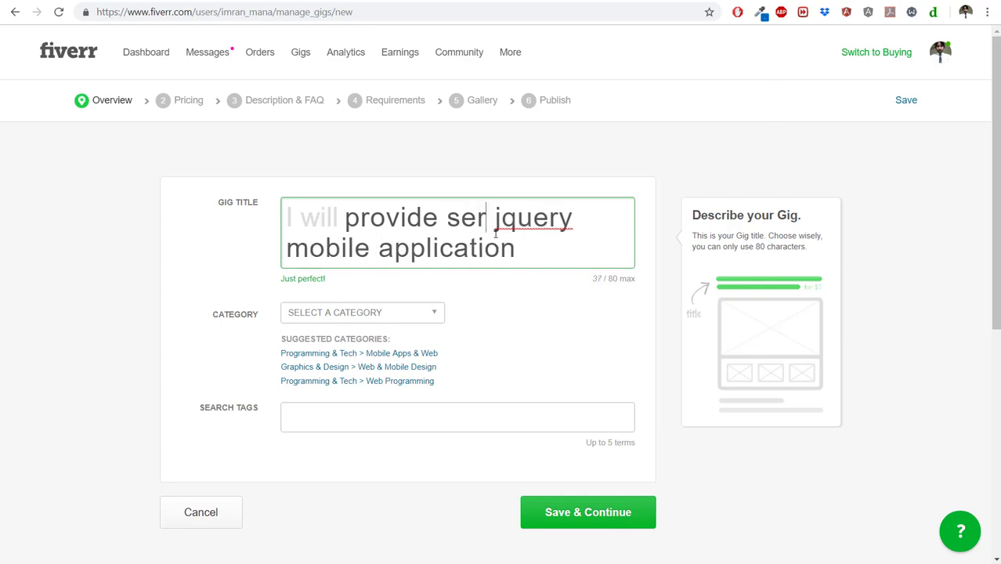
text( in)
key(ctrl+Right)
key(ctrl+Right)
key(ctrl+Right)
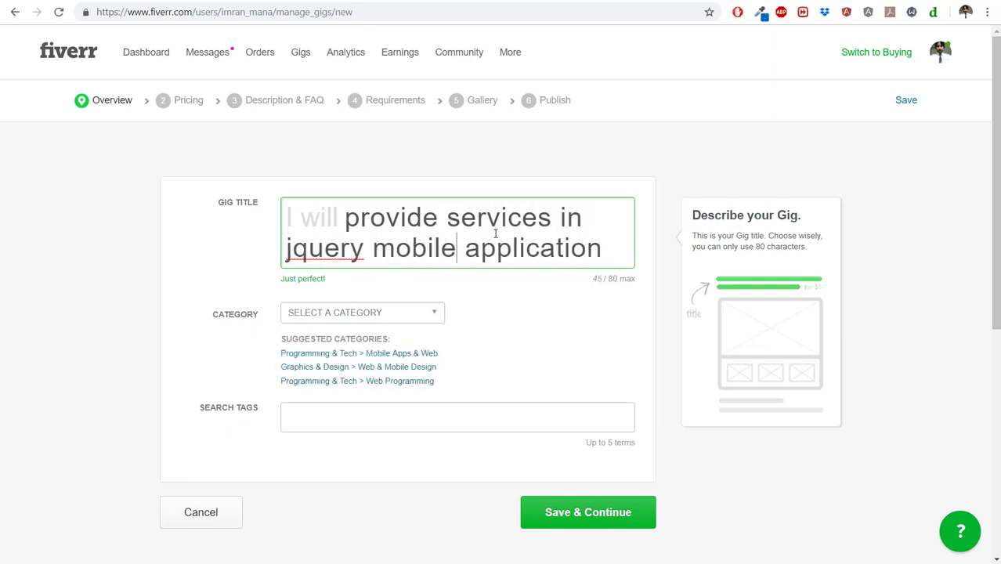
text(s)
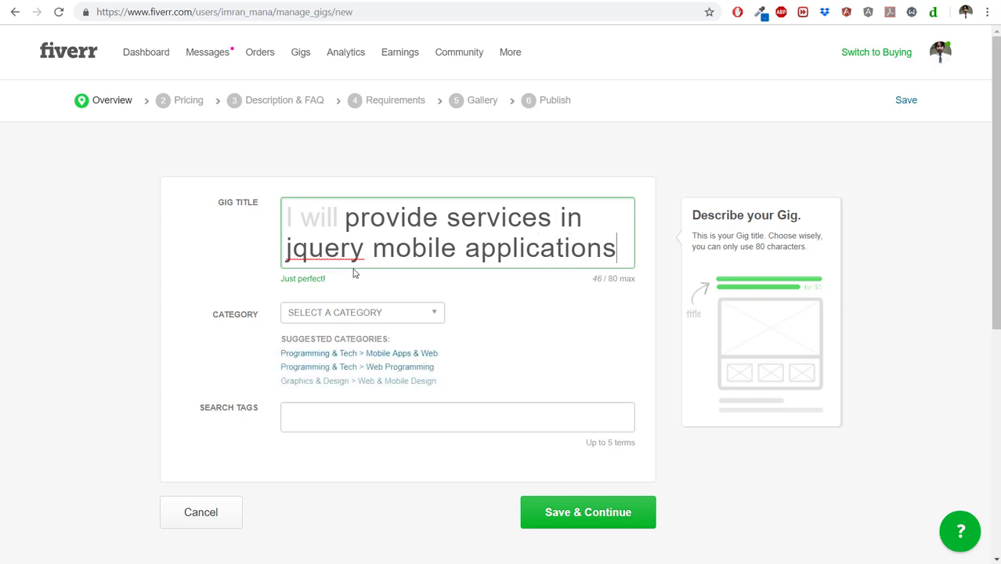
scroll(351, 233, down, 1)
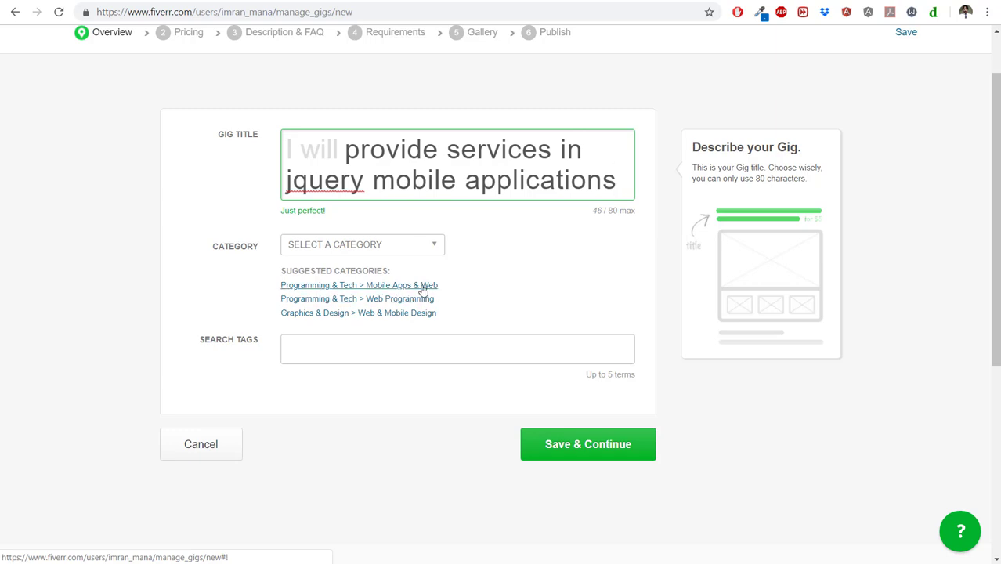
Set the gig's category to the suggested Programming & Tech > Mobile Apps & Web.
click(380, 285)
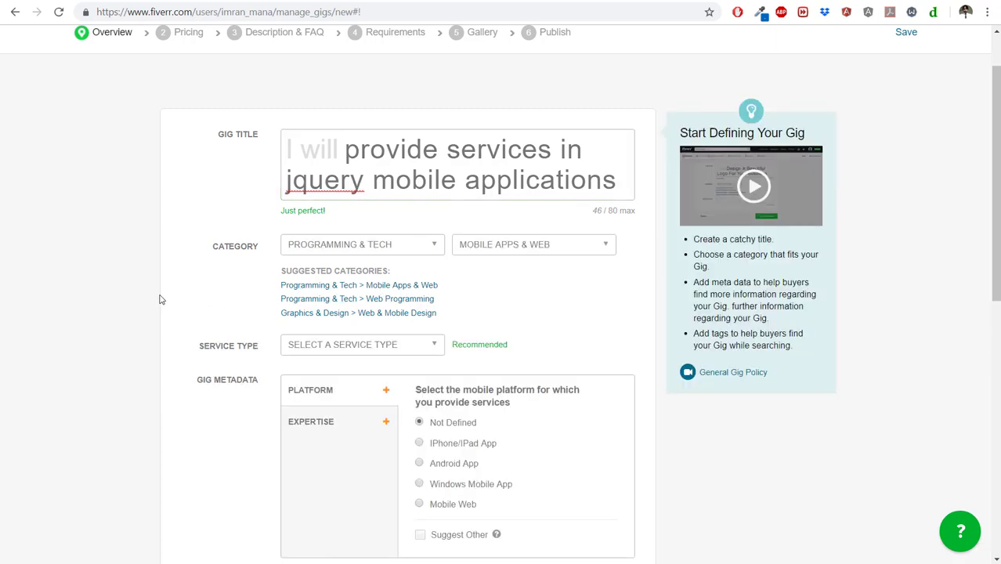
scroll(161, 299, down, 2)
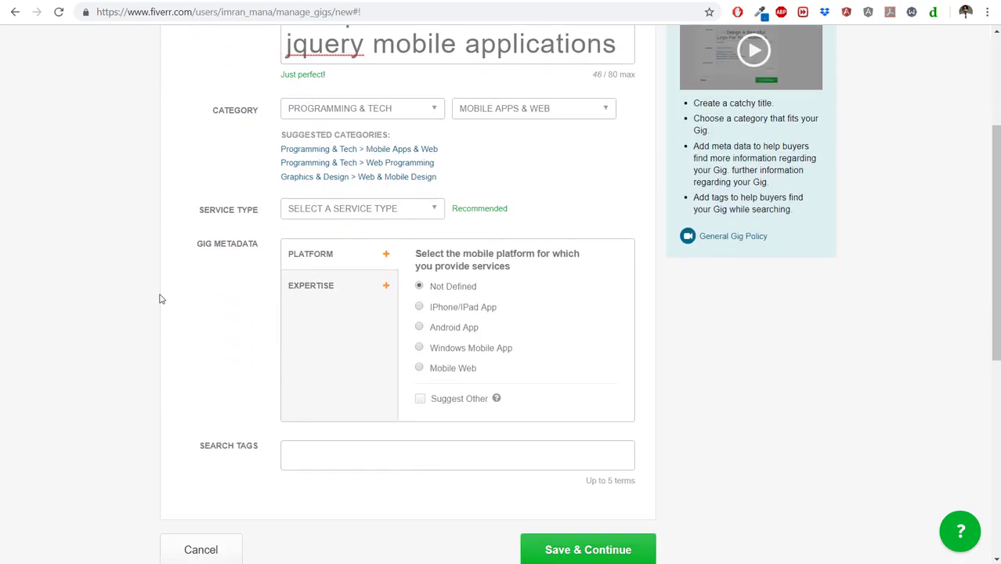
Choose Custom App as the gig's service type and Mobile Web as its platform.
click(395, 214)
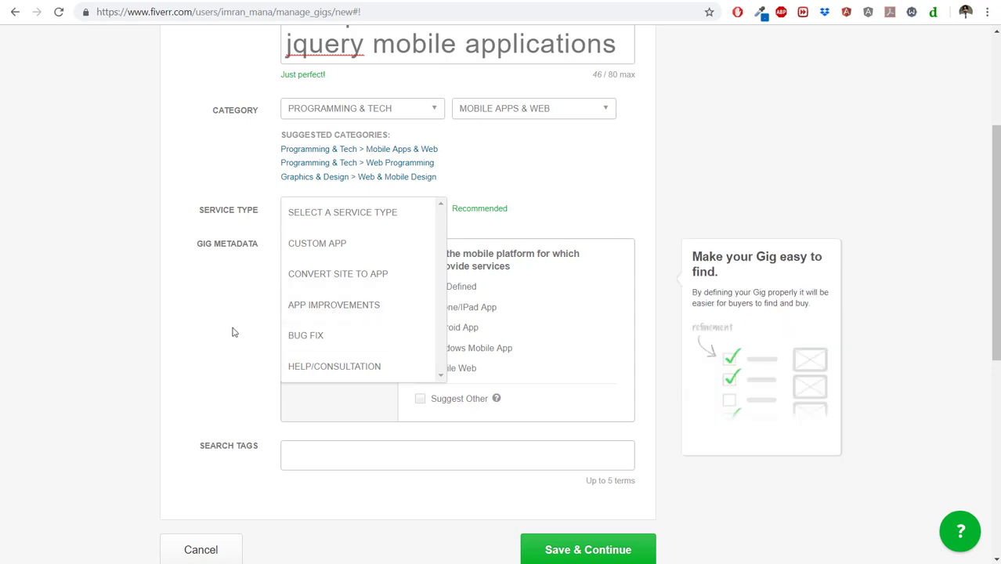
scroll(334, 352, down, 1)
scroll(334, 352, down, 1)
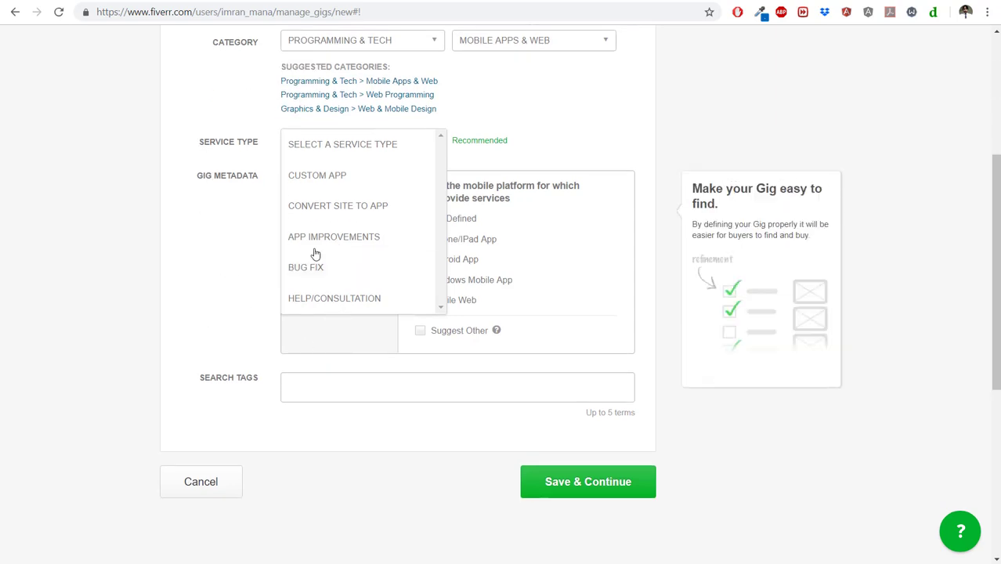
click(334, 181)
scroll(208, 278, up, 1)
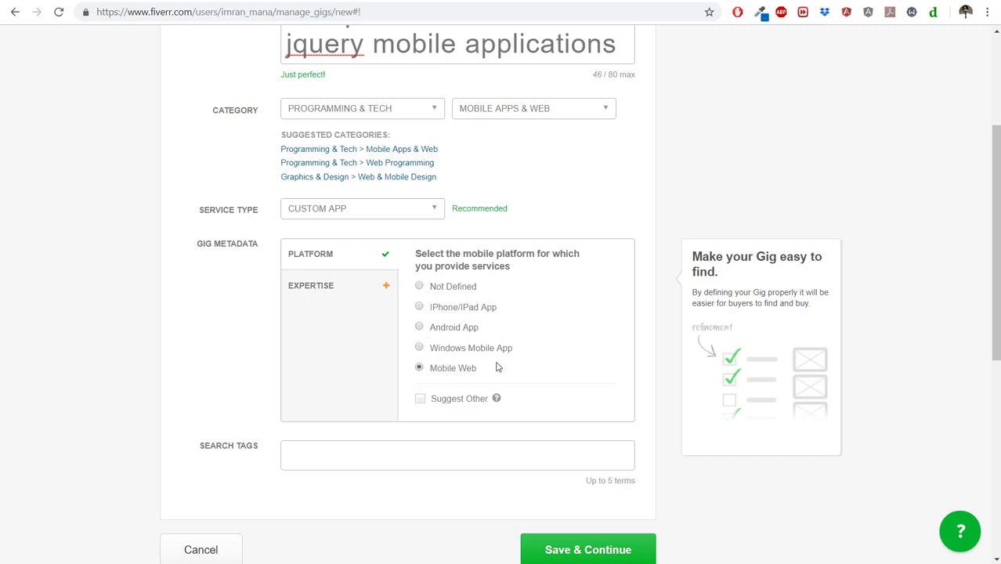
Add the search tags "mobile", "application" and "html css" to the gig.
scroll(386, 476, down, 1)
click(397, 386)
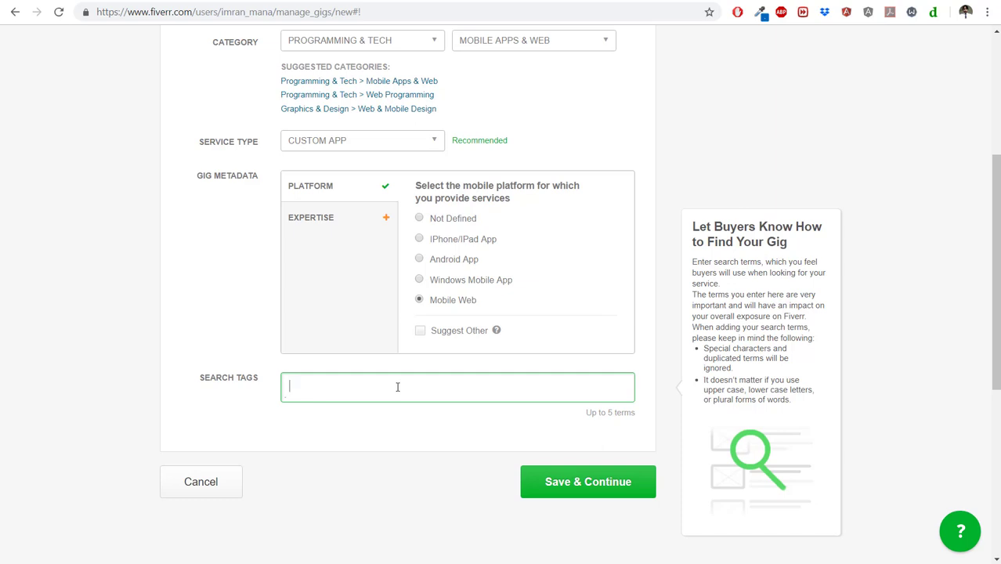
text(mobile)
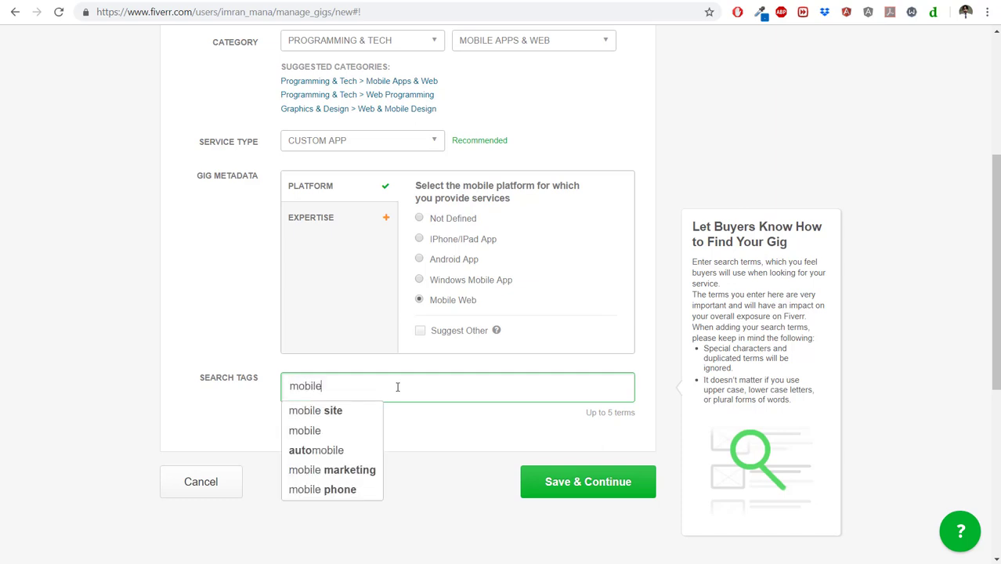
key(Down)
key(Down)
key(Return)
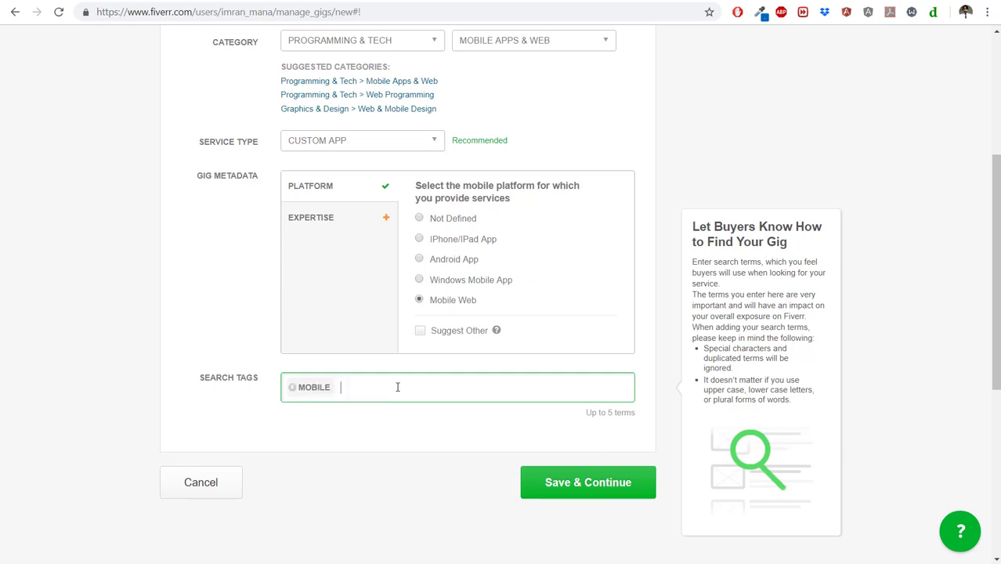
text(application)
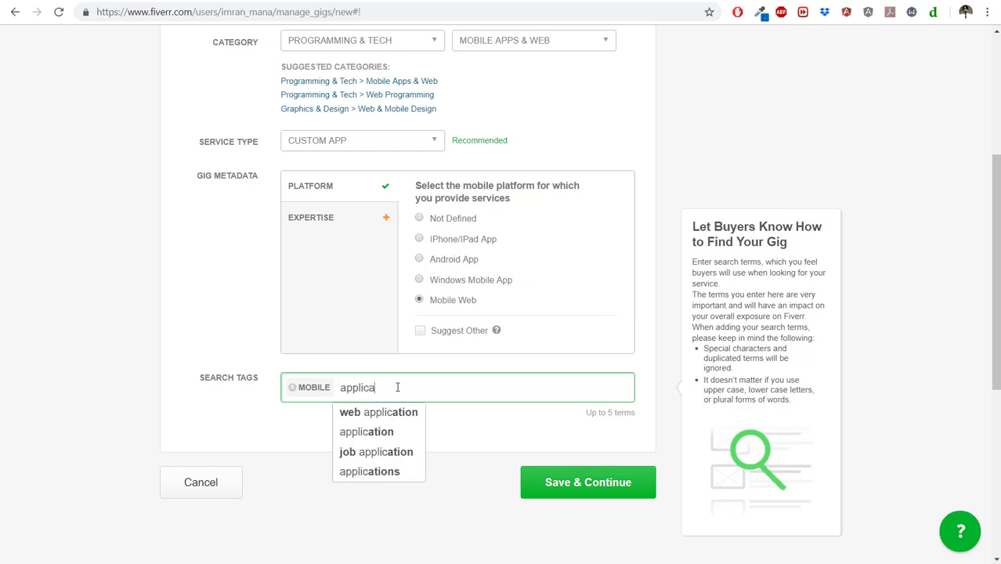
key(Return)
text(html)
key(Down)
key(Down)
key(Return)
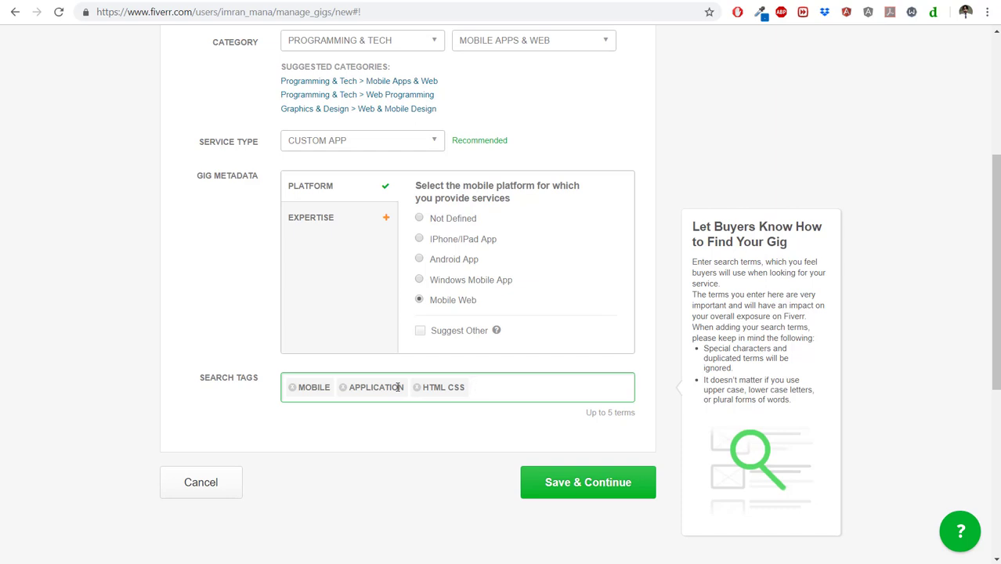
text(android)
key(Down)
key(Return)
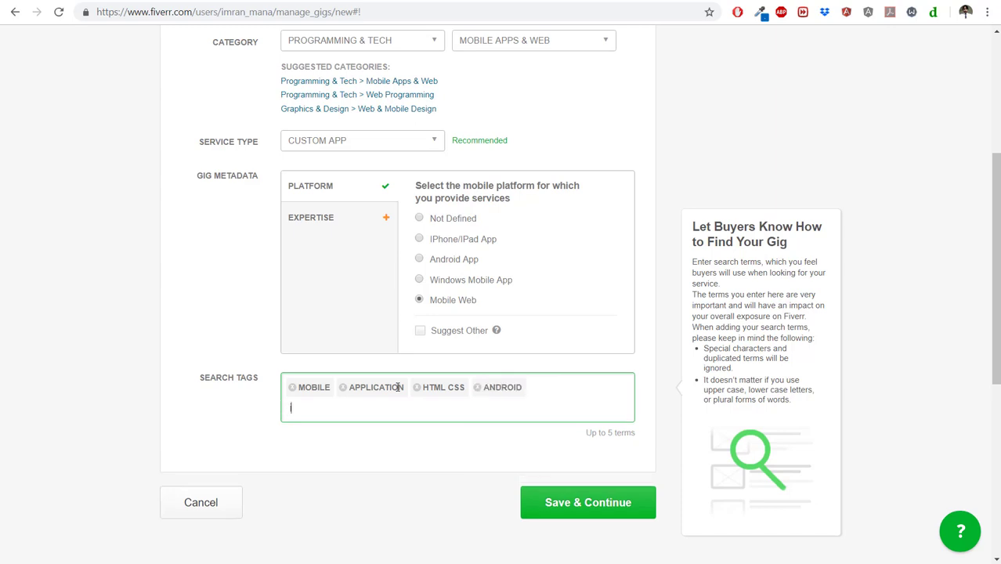
text(iphone)
key(Down)
key(Down)
key(Down)
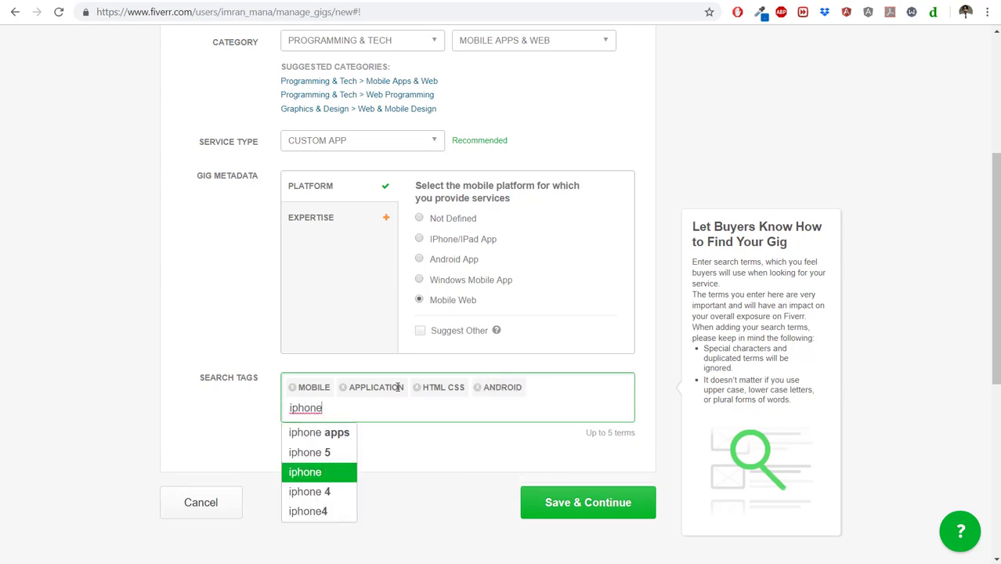
key(Return)
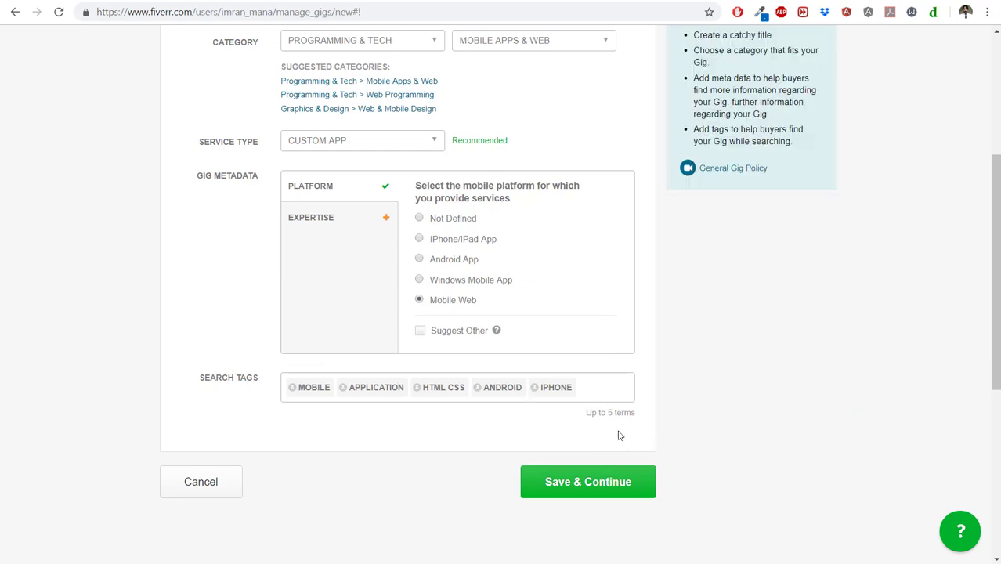
click(534, 387)
click(477, 387)
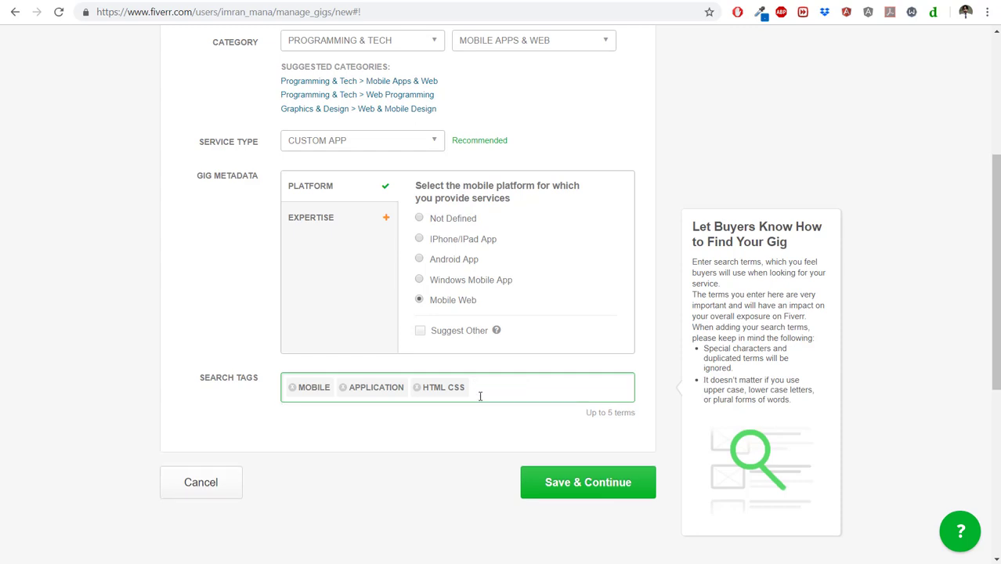
Add the search tags "cross platform" and "responsive" to the gig.
text(cro)
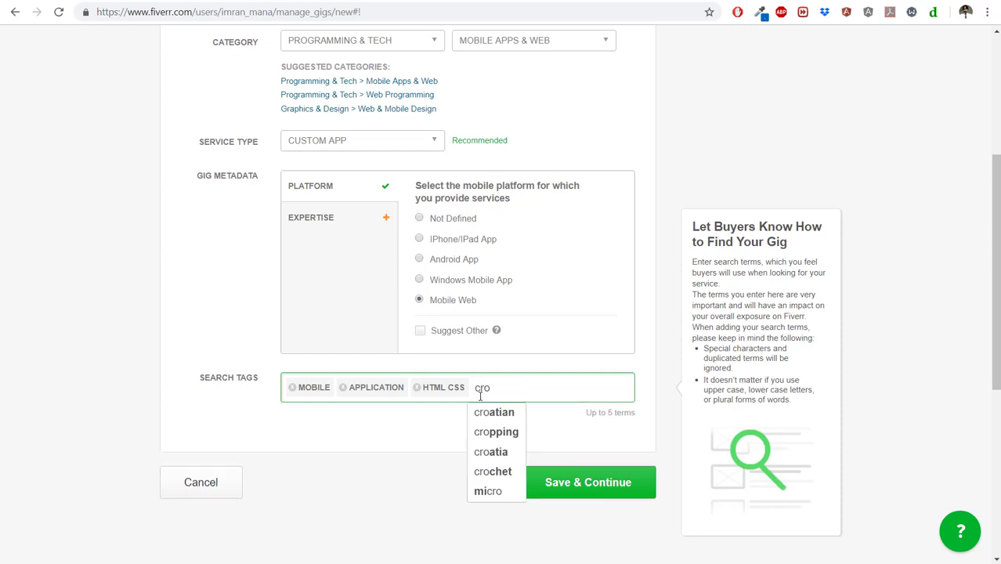
text(ss platform)
key(Return)
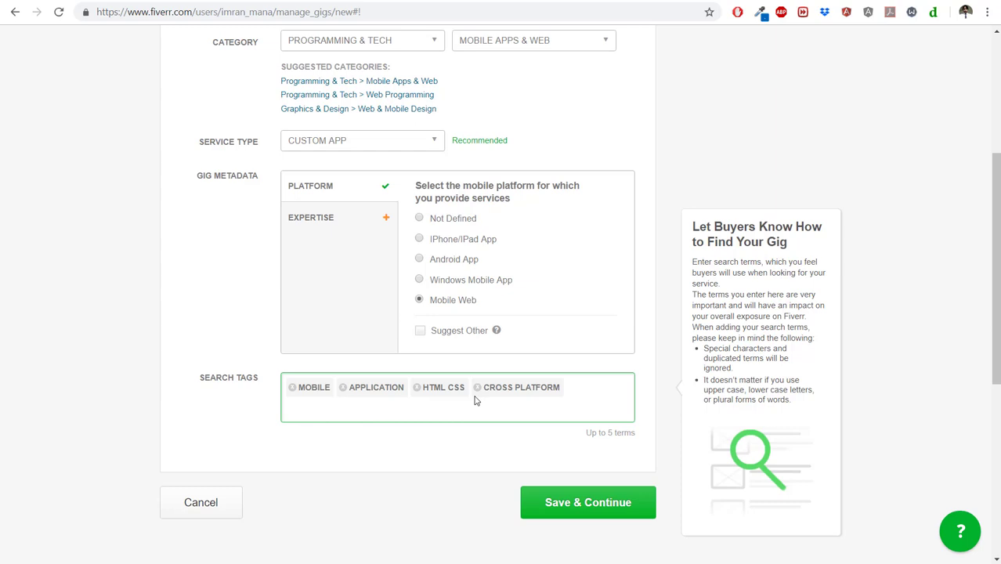
text(respon)
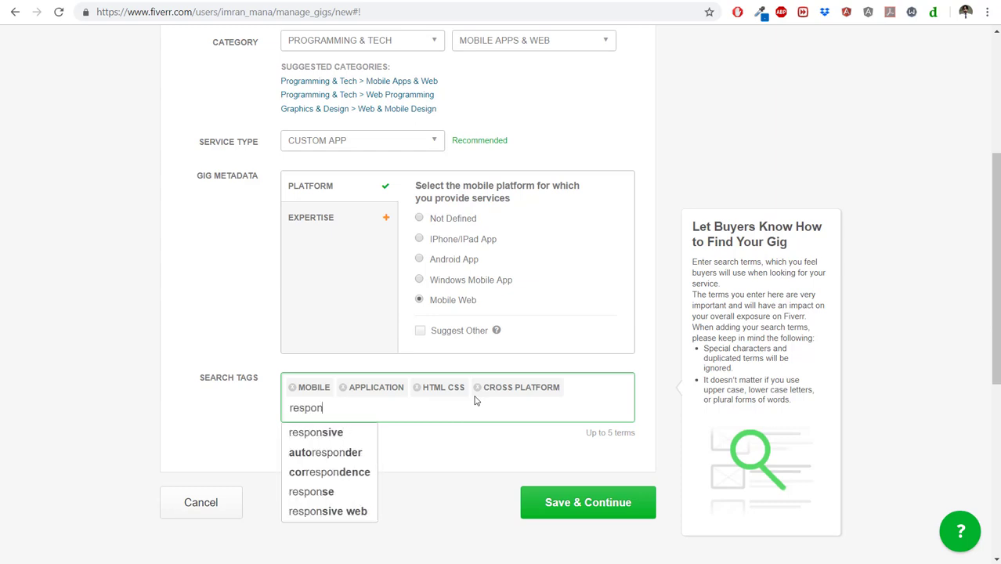
key(Return)
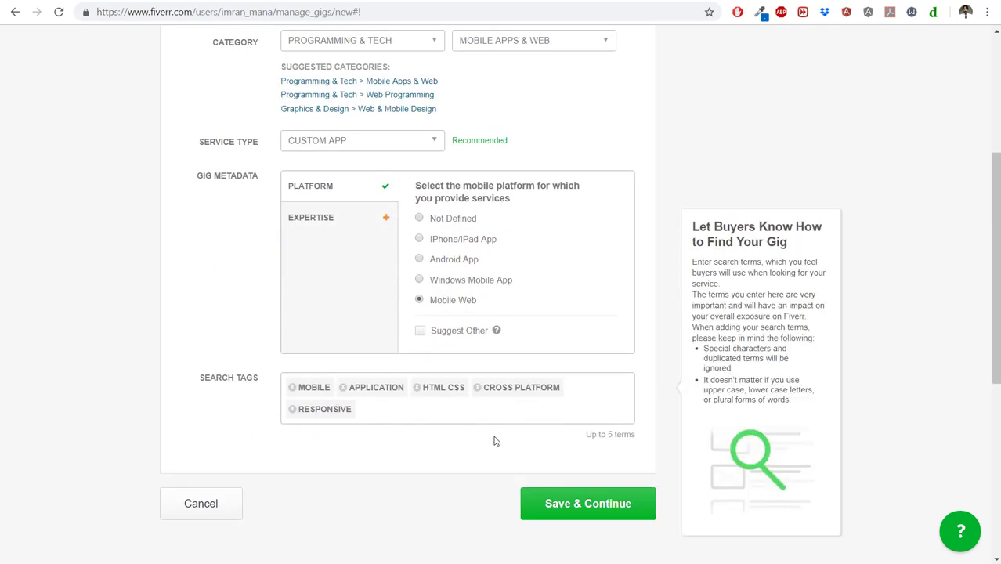
click(448, 481)
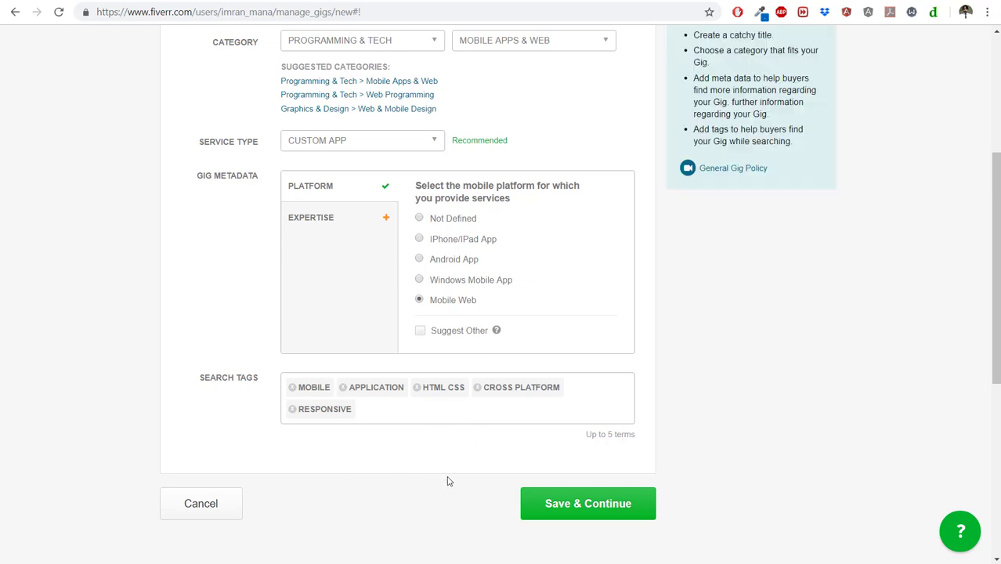
Save the gig overview and continue to the pricing stage.
scroll(448, 481, up, 1)
scroll(548, 470, down, 2)
click(598, 452)
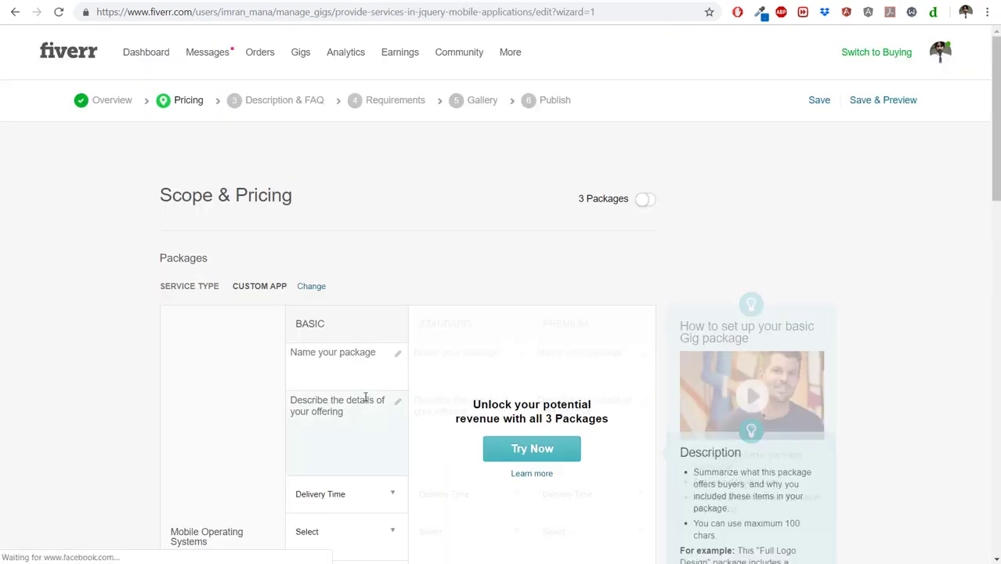
scroll(41, 424, down, 1)
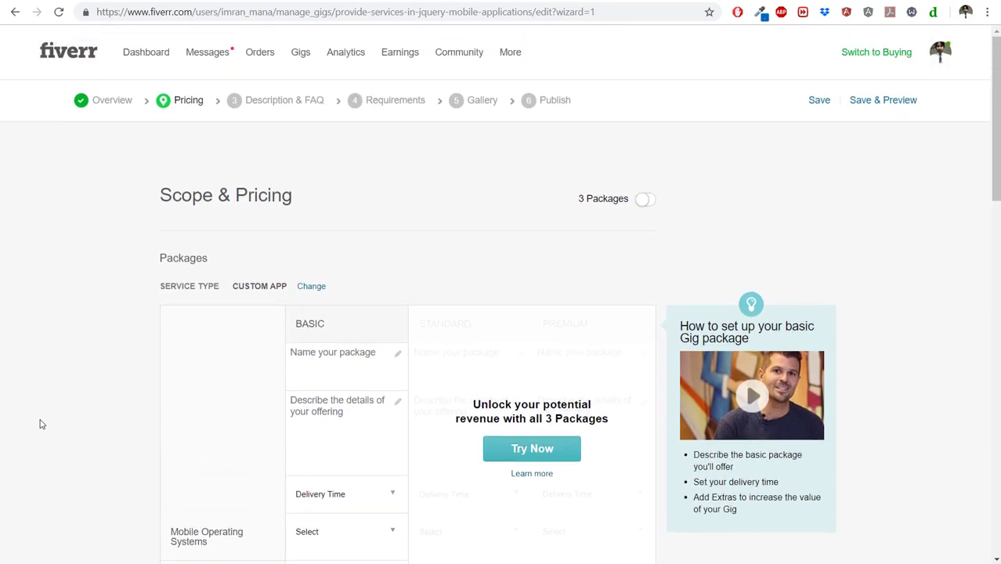
scroll(42, 423, down, 2)
scroll(43, 422, down, 3)
scroll(44, 420, up, 4)
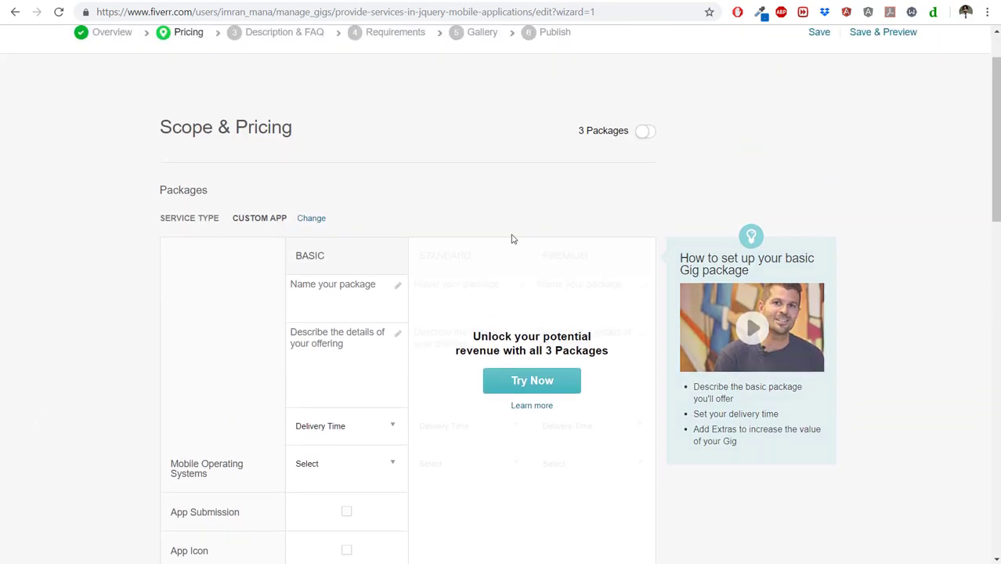
click(647, 130)
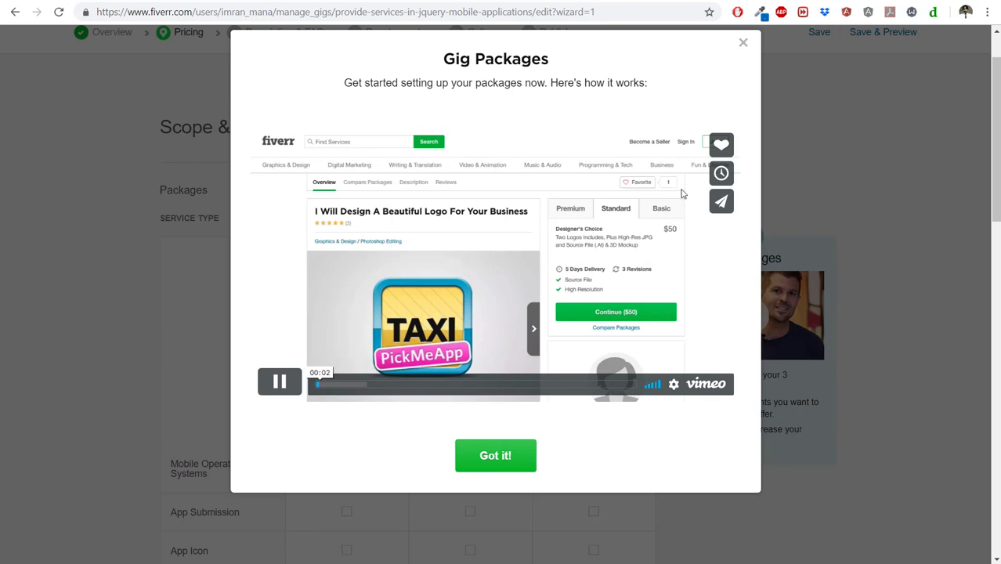
click(501, 458)
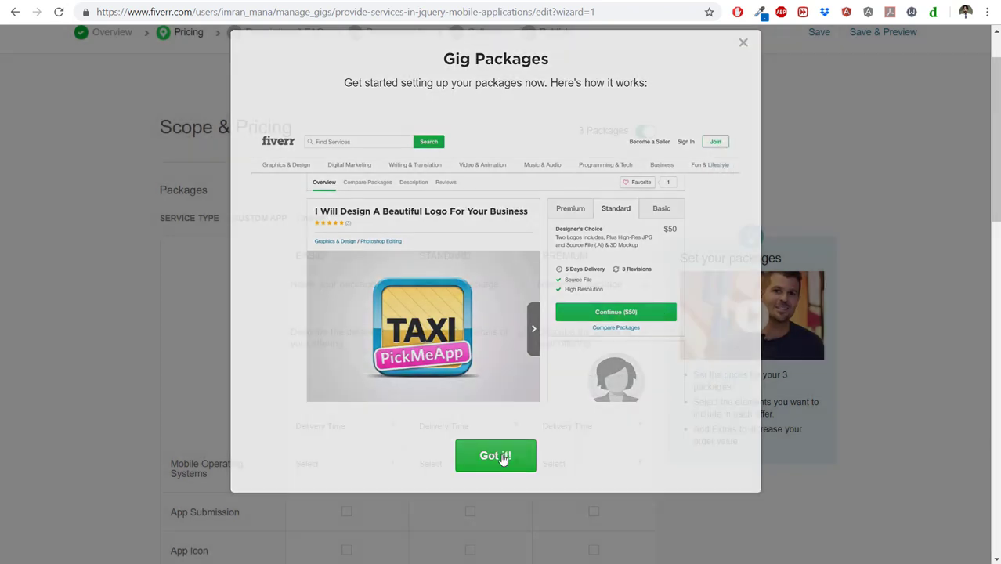
scroll(354, 297, down, 1)
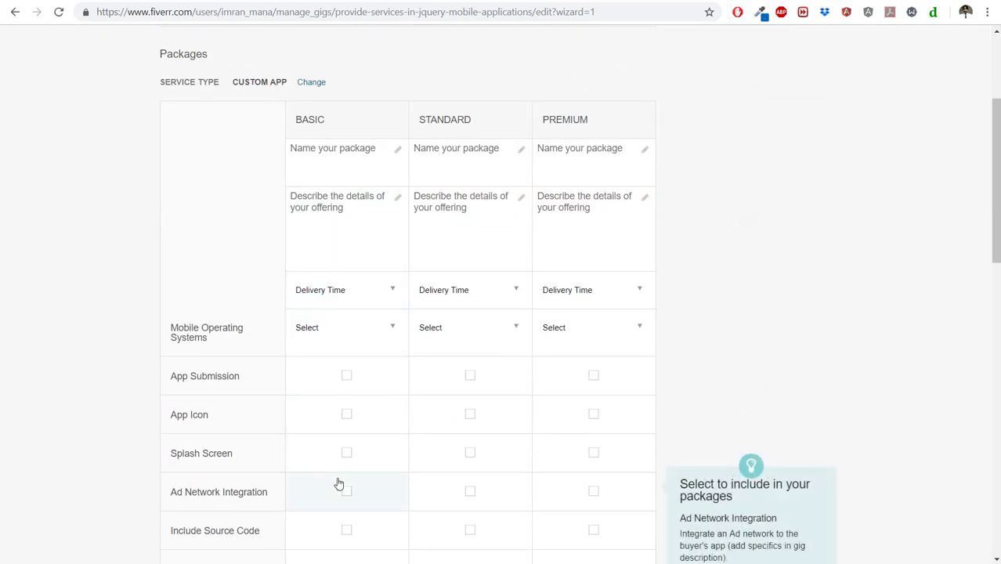
scroll(338, 480, up, 3)
click(647, 201)
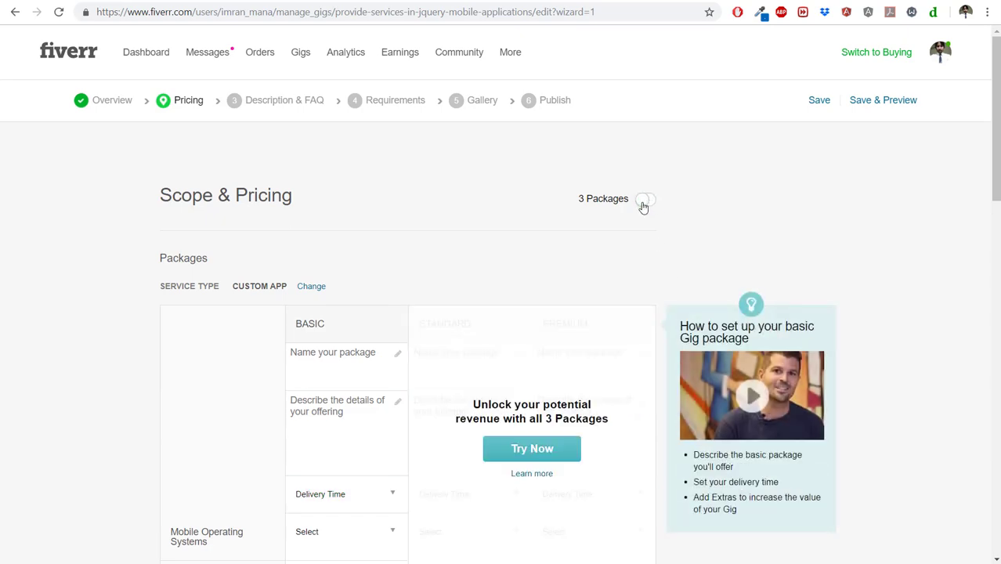
Name the Basic package "Complete Mobile App".
scroll(56, 394, down, 3)
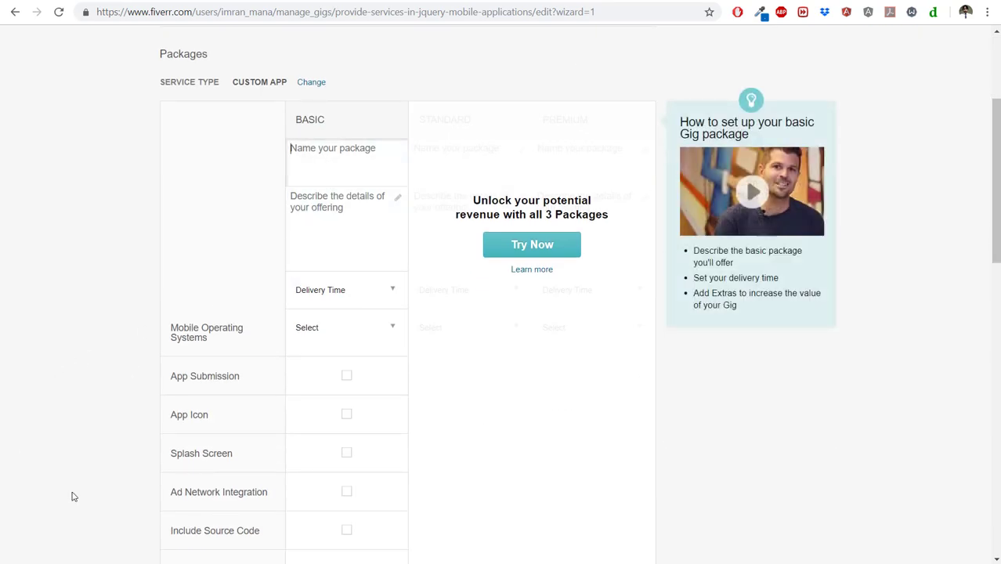
text(Pro)
key(BackSpace)
key(BackSpace)
text(Complete App)
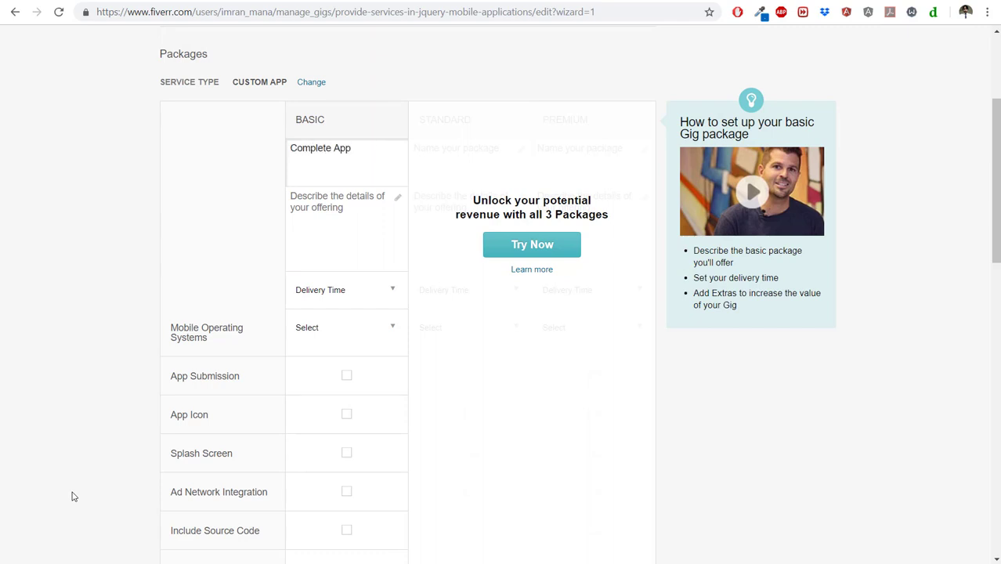
click(332, 147)
text(Mobile)
Describe the Basic package's offering as "I will provide the complete cross platform mobile application".
click(385, 215)
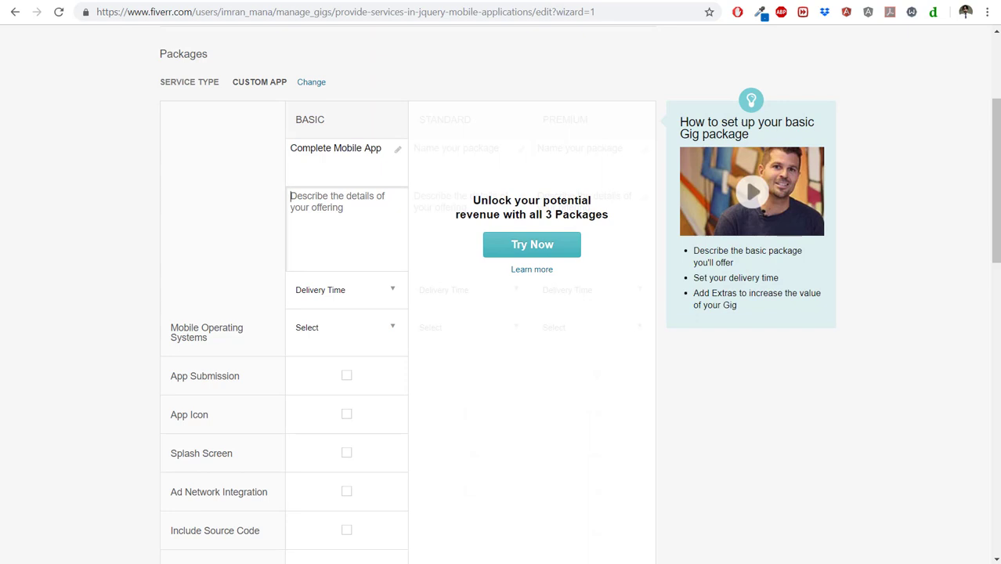
text(I will prov)
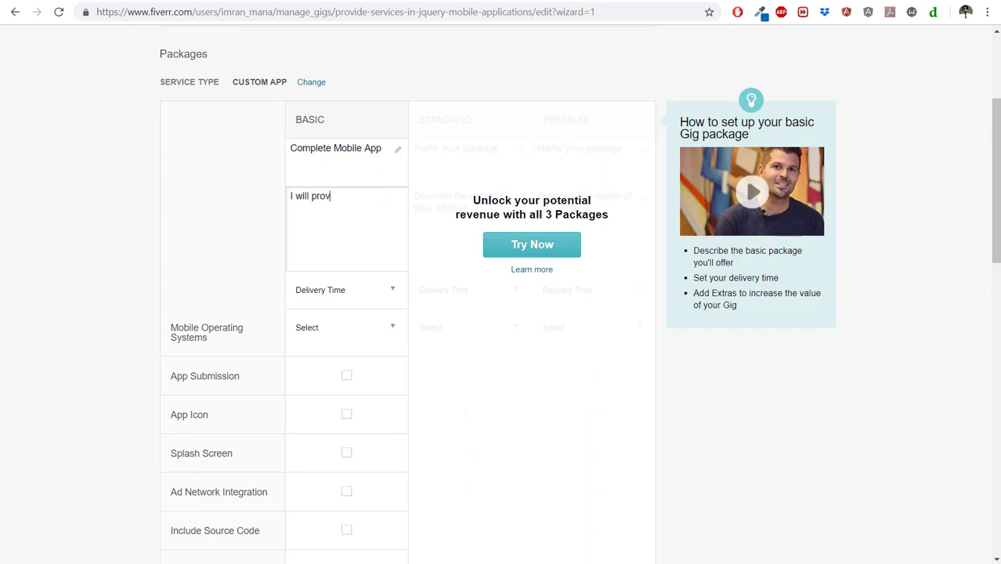
text(ide the complete mobile app with)
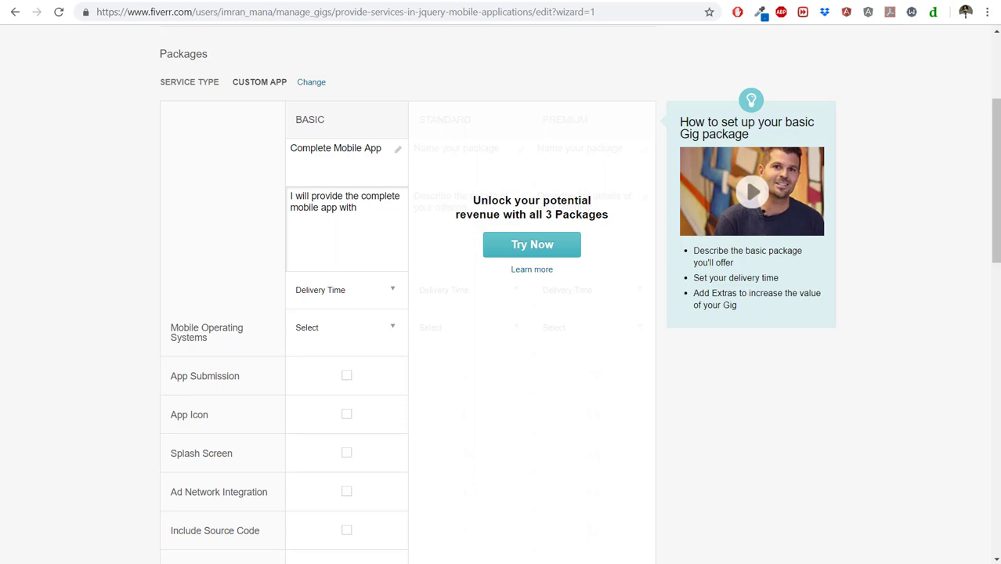
key(BackSpace)
key(BackSpace)
key(BackSpace)
key(BackSpace)
key(BackSpace)
key(BackSpace)
key(BackSpace)
key(BackSpace)
key(BackSpace)
key(BackSpace)
key(BackSpace)
key(BackSpace)
key(BackSpace)
key(BackSpace)
key(BackSpace)
key(BackSpace)
key(BackSpace)
text(cross pla)
text(tform)
text( web)
key(BackSpace)
key(BackSpace)
key(BackSpace)
text(mobile application)
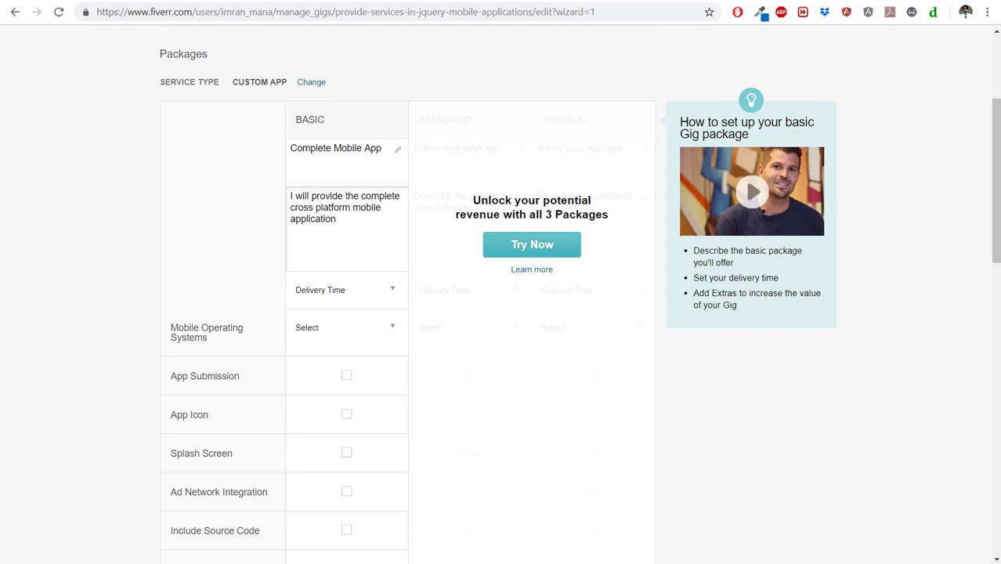
Set the Basic package's delivery time to 7 Days Delivery.
click(365, 302)
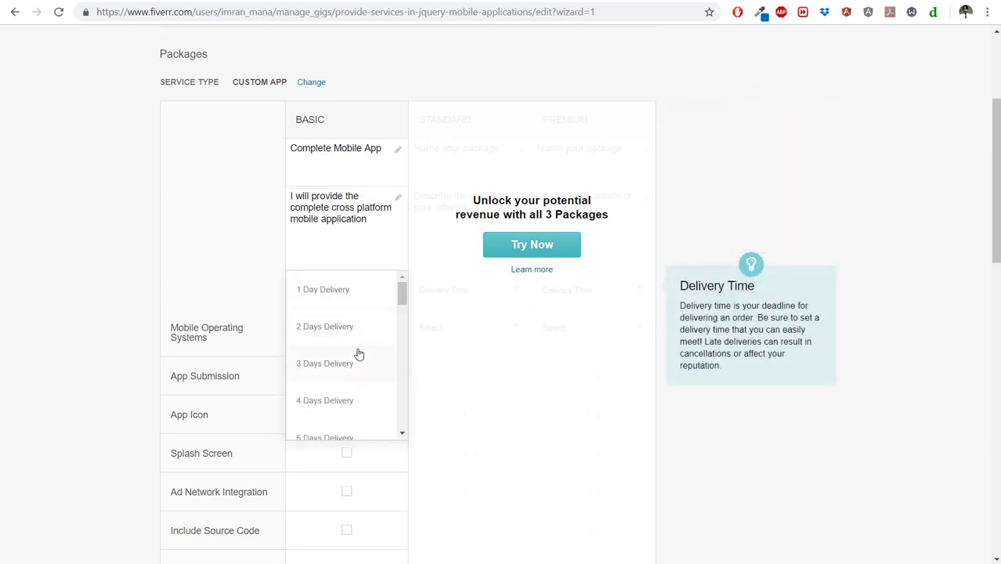
scroll(358, 355, down, 1)
scroll(358, 355, down, 1)
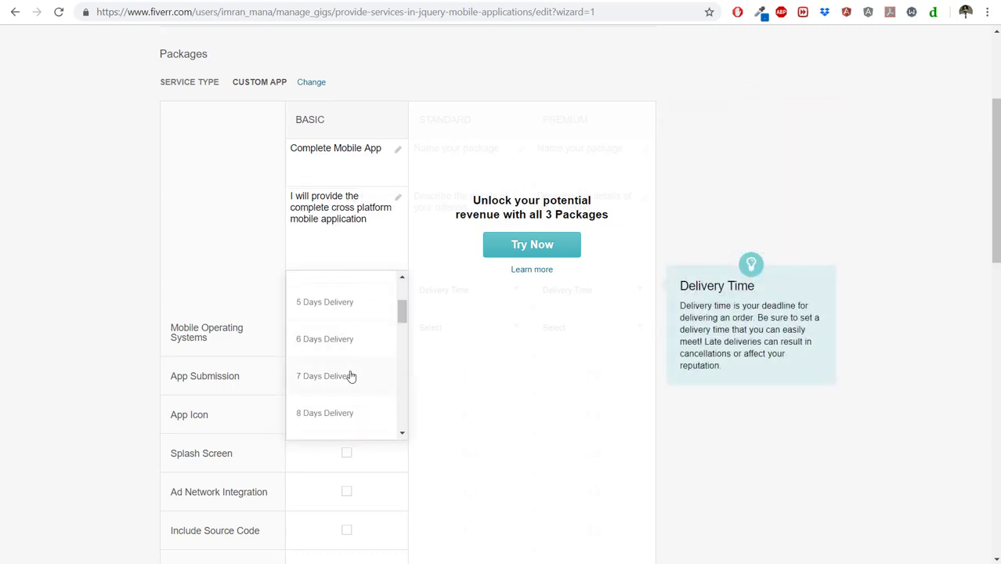
click(351, 375)
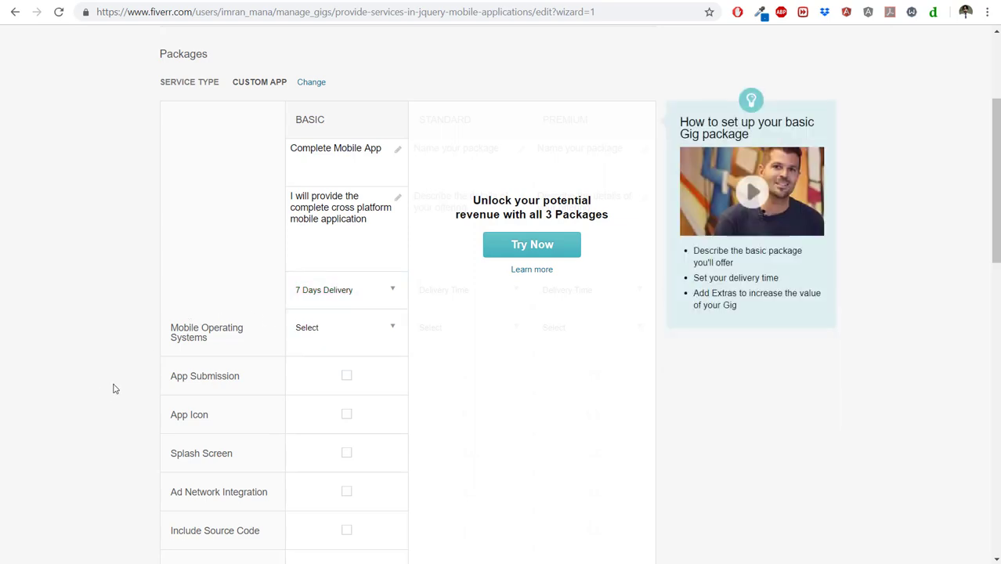
scroll(331, 267, down, 1)
click(342, 260)
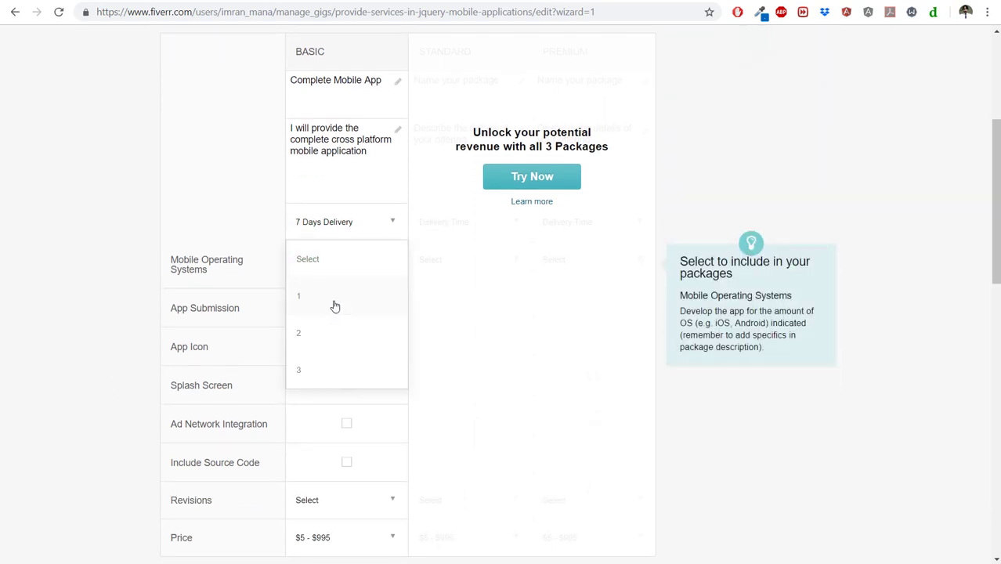
scroll(341, 348, down, 1)
click(102, 252)
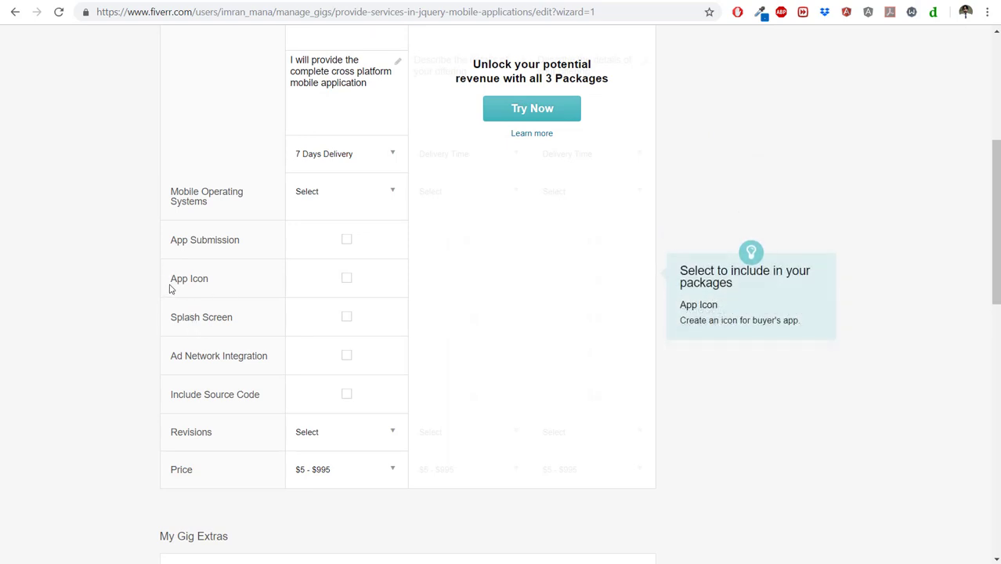
Include App Icon and Splash Screen in the Basic package.
click(344, 281)
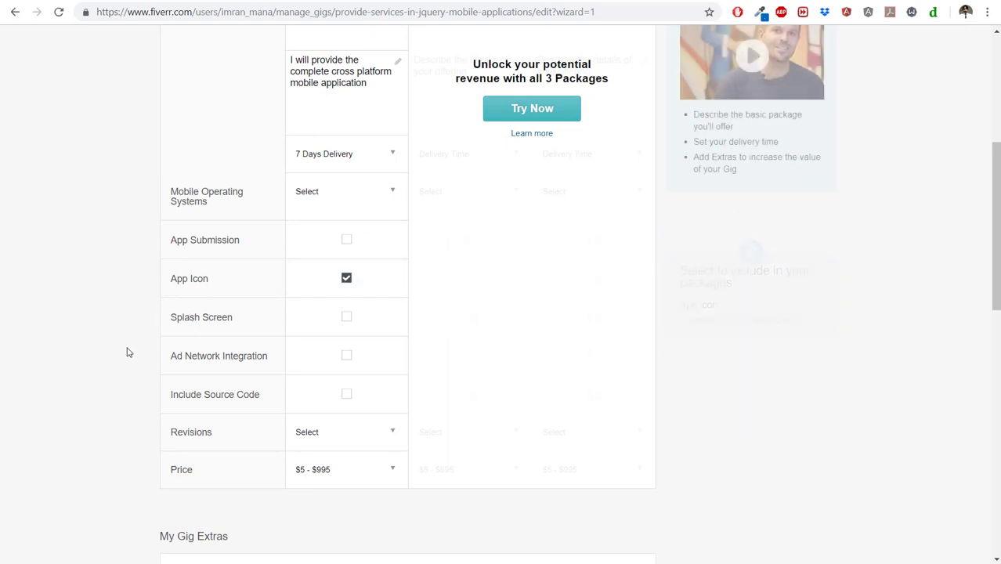
click(344, 321)
scroll(25, 369, down, 1)
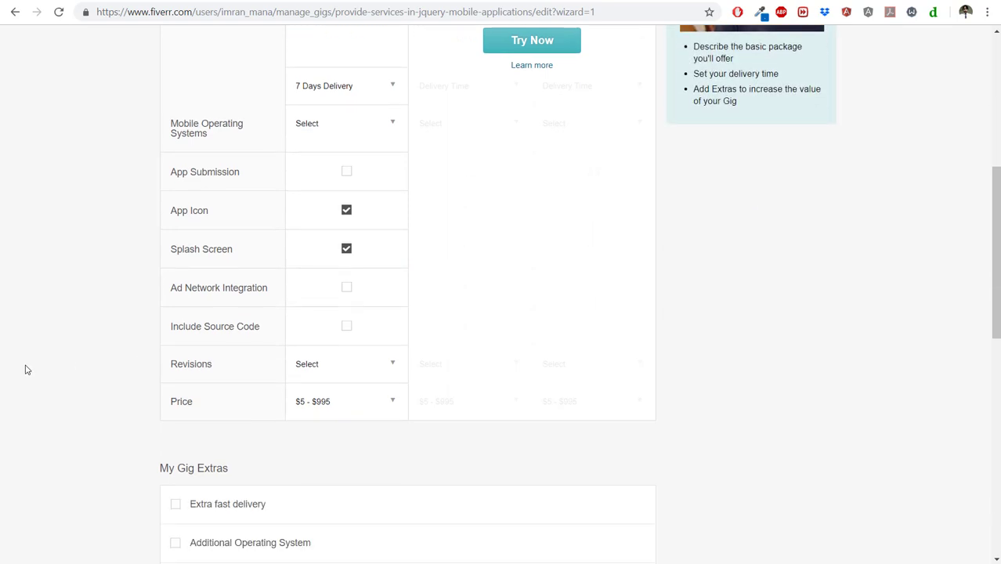
Set the Basic package's revisions to 2 and its price to $100.
click(387, 367)
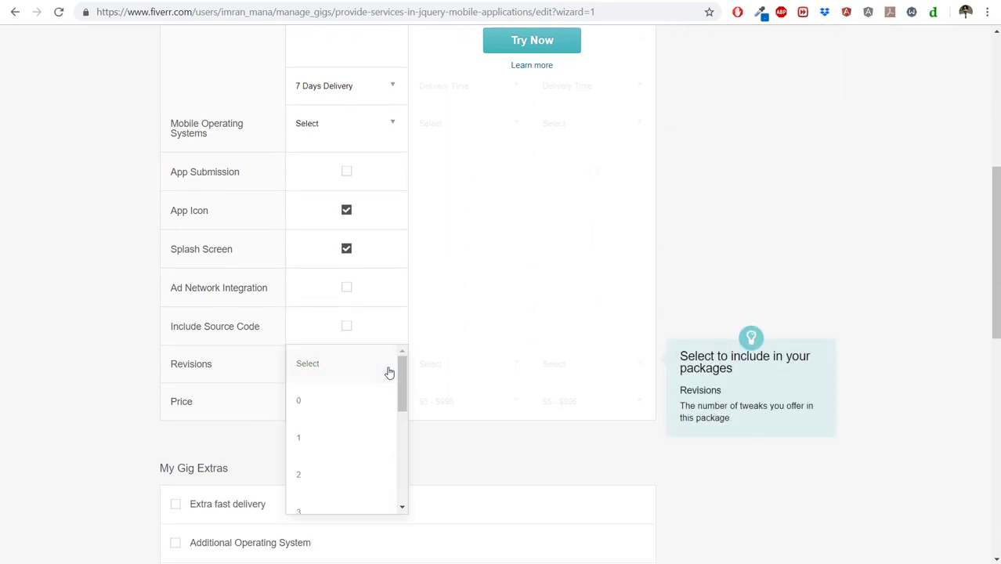
click(349, 475)
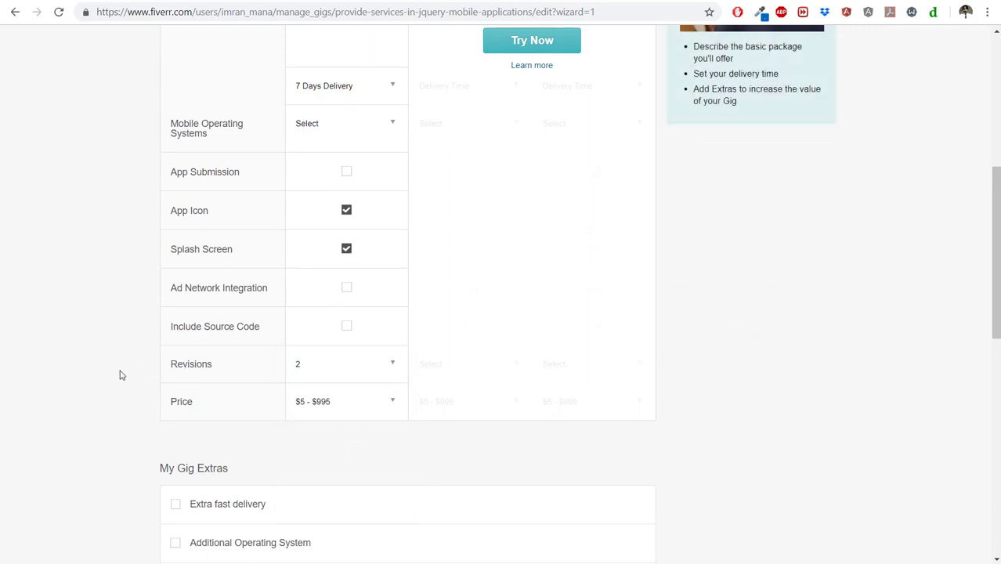
scroll(120, 375, down, 1)
click(378, 338)
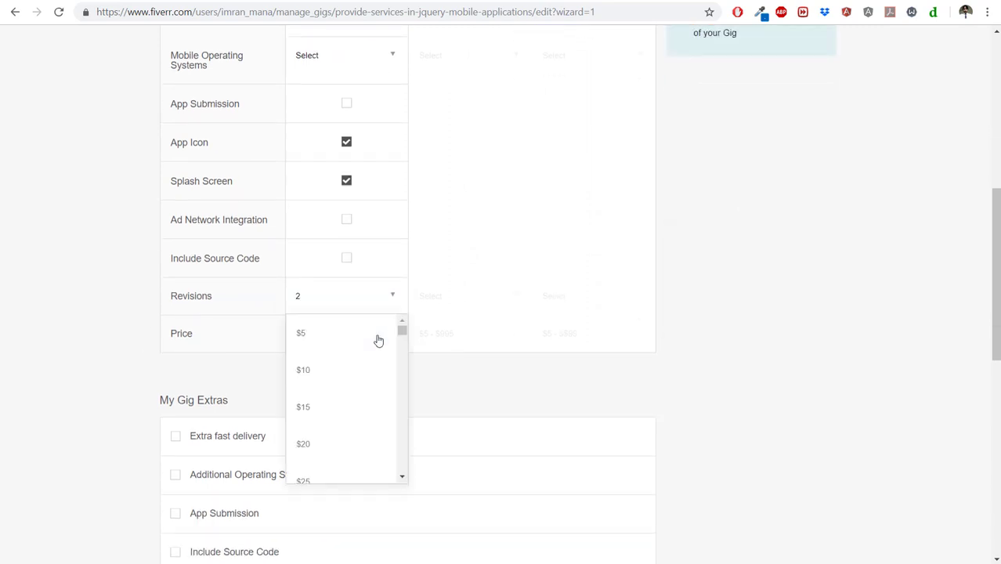
scroll(329, 436, down, 10)
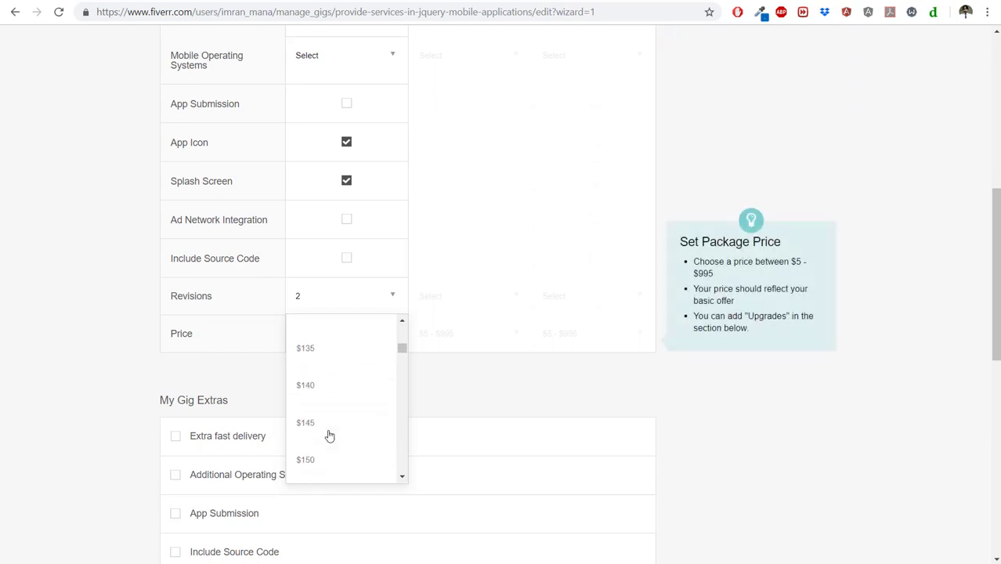
scroll(329, 436, up, 1)
click(315, 360)
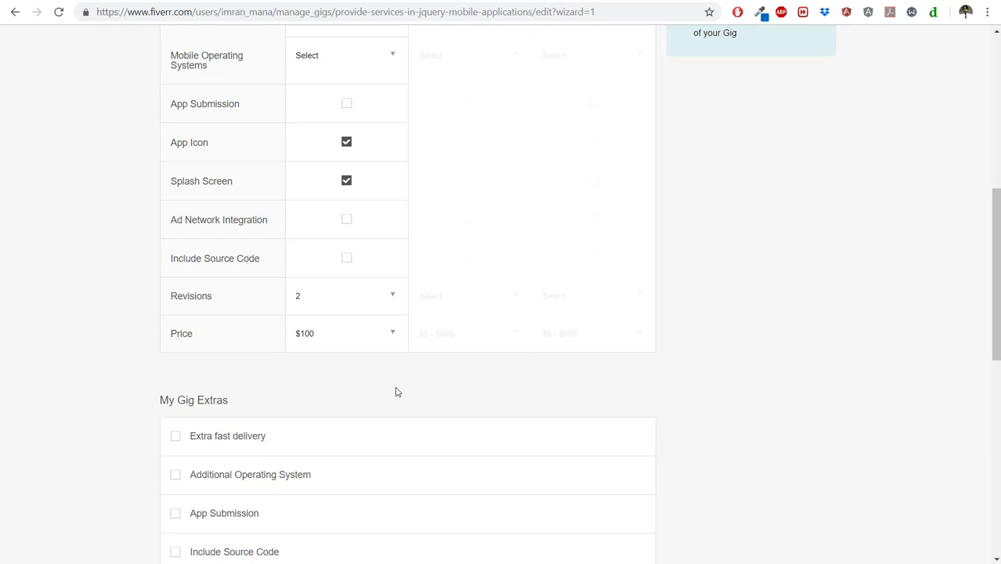
Save the pricing without any gig extras and continue to the Description & FAQ stage.
scroll(65, 445, down, 2)
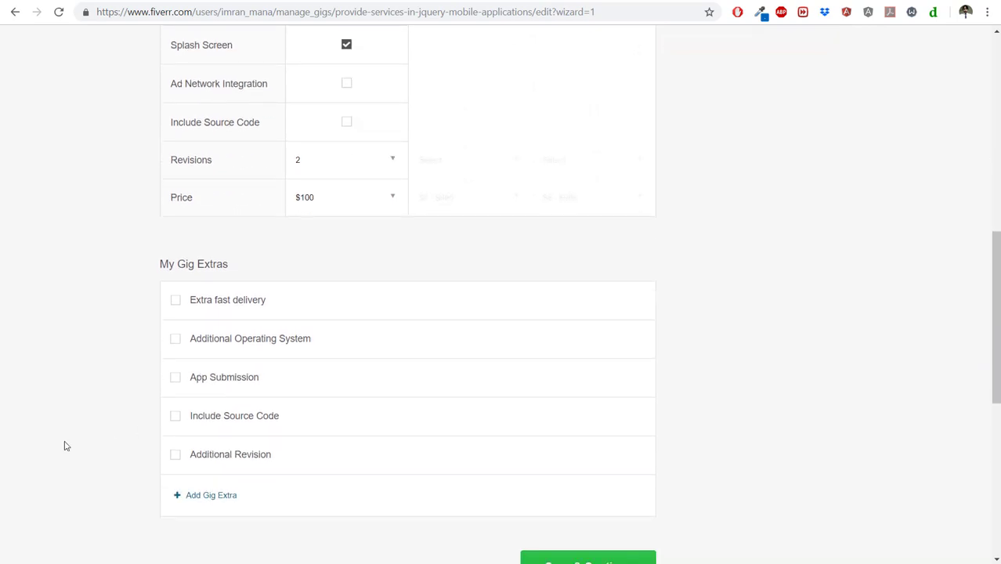
scroll(65, 445, down, 1)
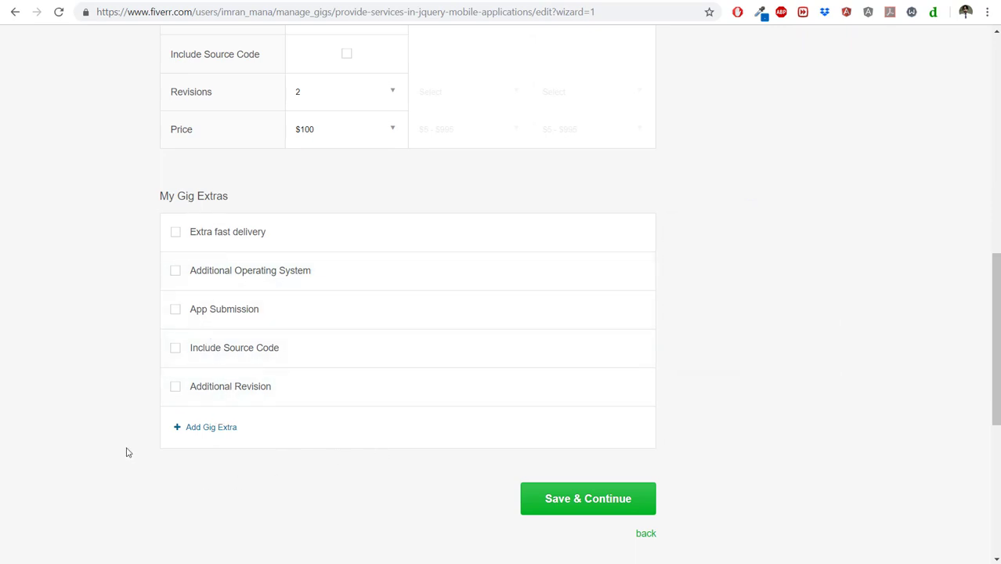
click(580, 502)
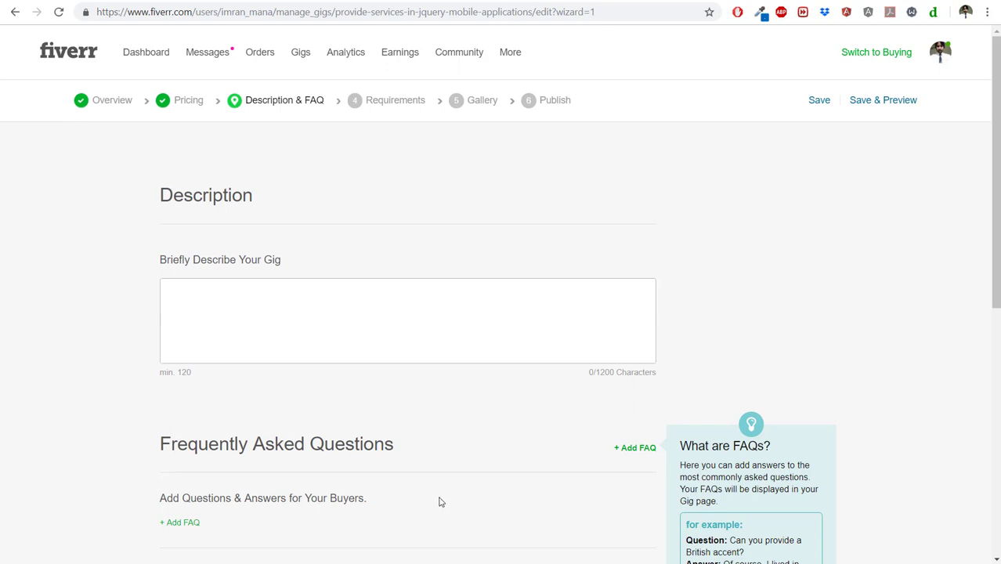
Begin the gig description with "My gig will provide the mobile application with cross platform features.".
scroll(122, 402, down, 1)
click(181, 217)
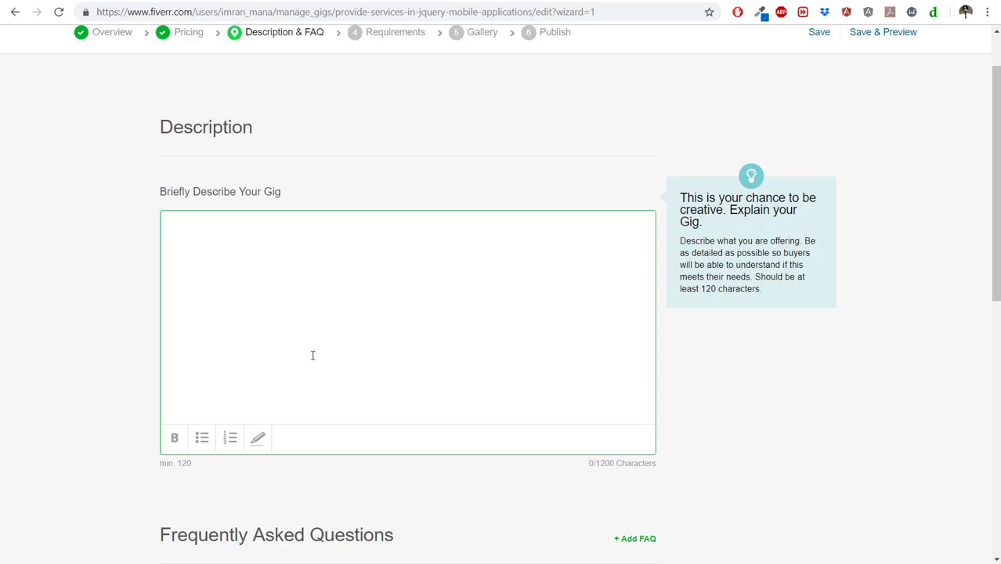
text(My)
key(BackSpace)
key(BackSpace)
text(My gig willp)
key(BackSpace)
text(provide the )
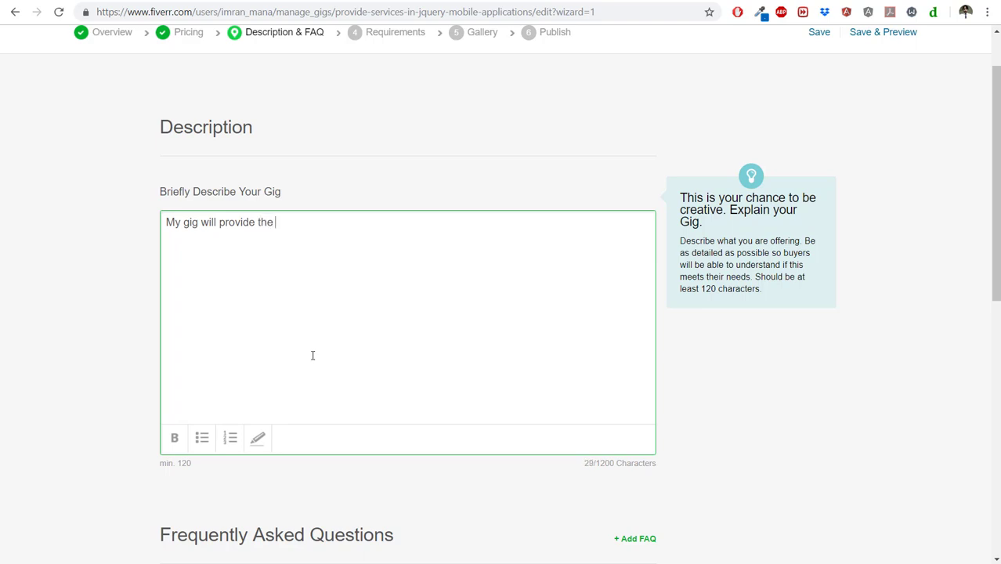
text(mobile applica)
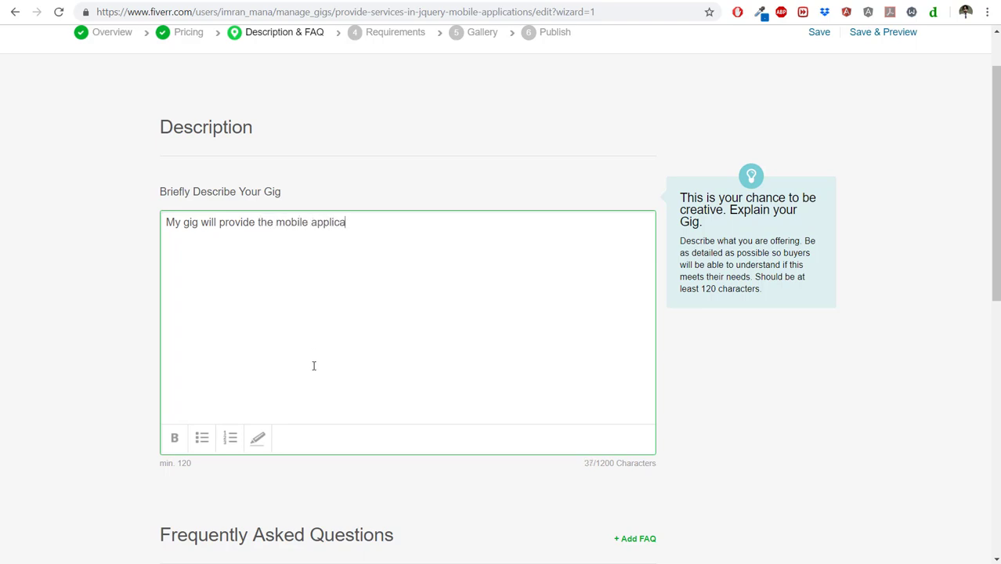
text(tion with cros)
text(sp)
text(pla)
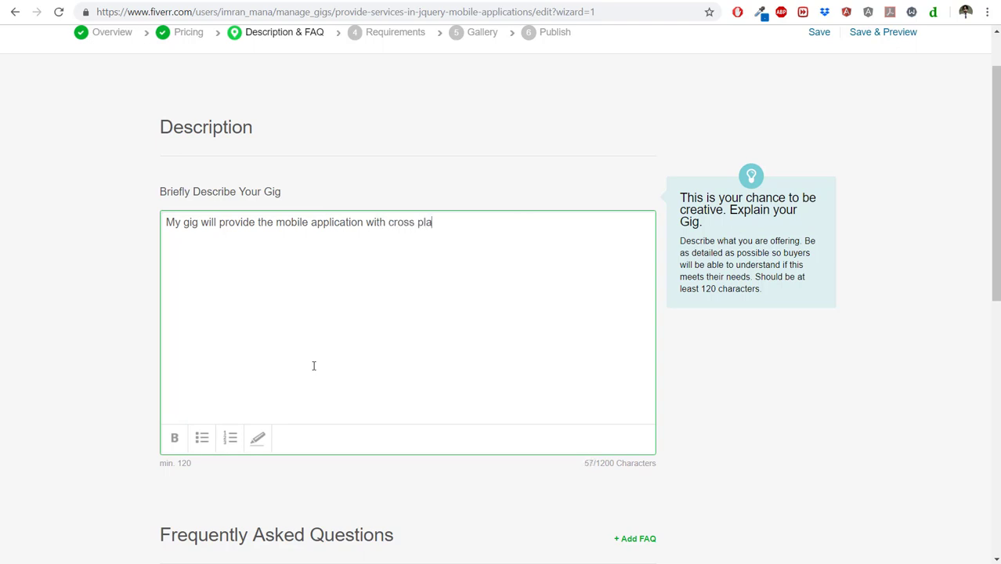
text(tform features. WE)
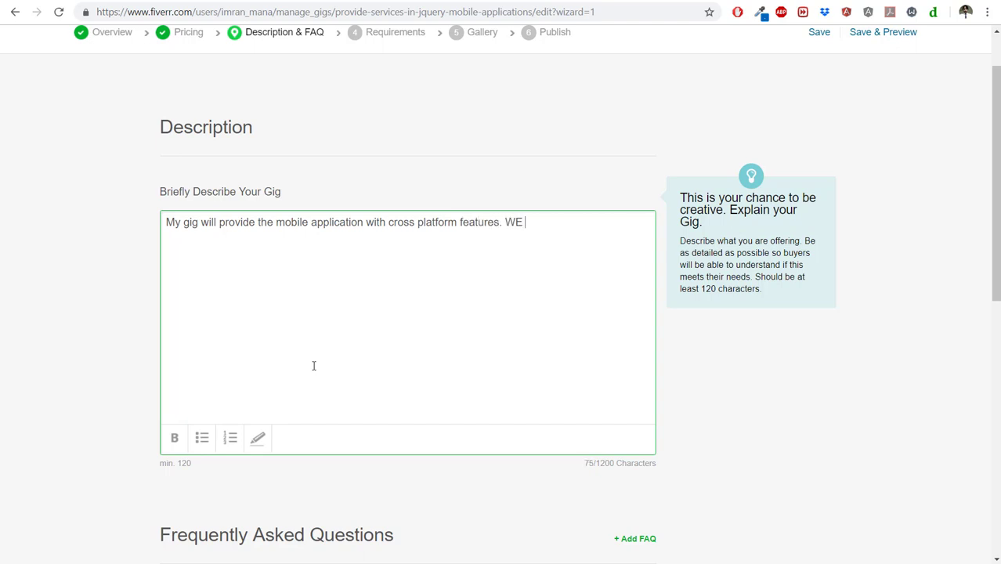
Add the sentence "I can create the mobile application using javascript, html, css." to the gig description.
key(BackSpace)
key(BackSpace)
key(BackSpace)
text(I can create the mo)
key(BackSpace)
text(obole)
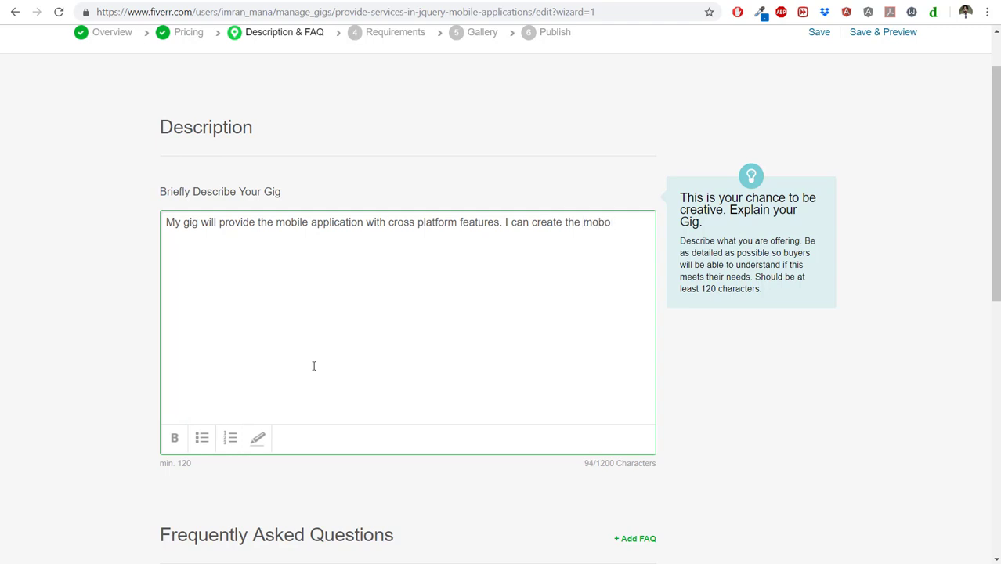
key(BackSpace)
key(BackSpace)
text(bile applicatio)
text(n usi)
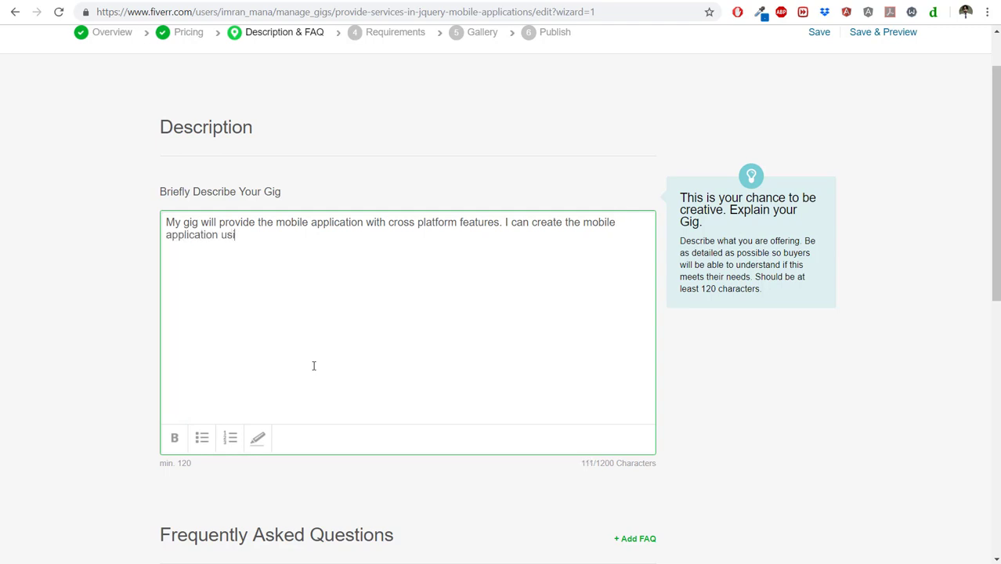
text(ng javascript)
key(BackSpace)
text(, html, css.)
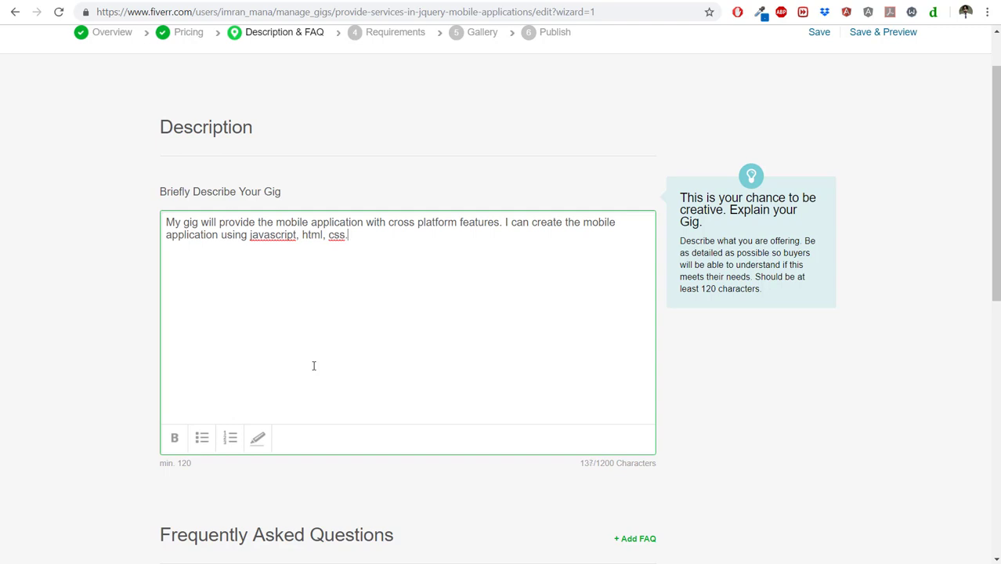
Extend the description's second sentence after "css" with "with responsive design in all mobile screens.".
key(BackSpace)
key(BackSpace)
text(with responsiv)
key(BackSpace)
key(BackSpace)
text(ive design in the app)
key(BackSpace)
key(BackSpace)
text(ap)
key(BackSpace)
key(BackSpace)
key(BackSpace)
key(BackSpace)
key(BackSpace)
key(BackSpace)
key(BackSpace)
text(all mobile s)
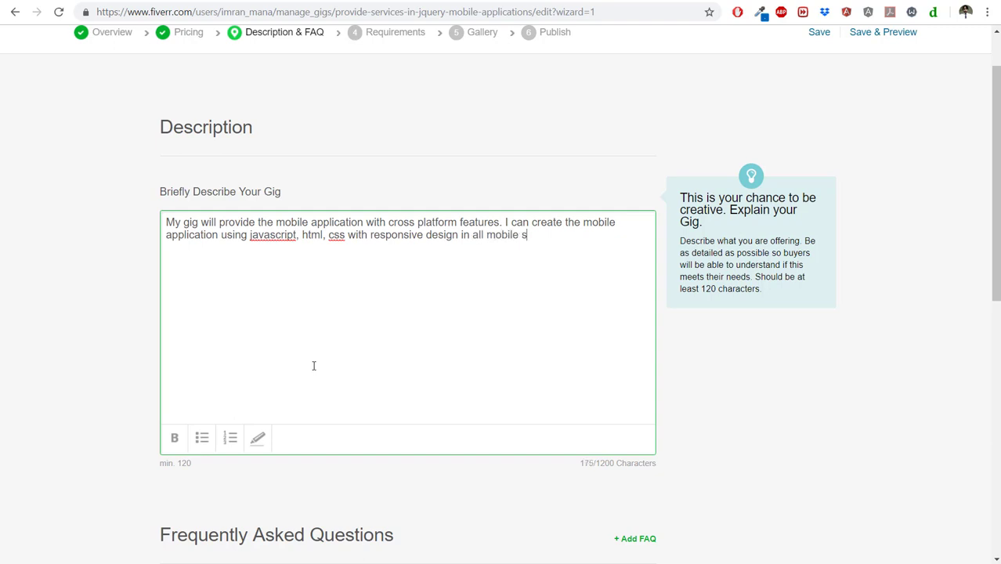
text(creens.)
Save the description without any FAQs and continue to the Requirements stage.
scroll(305, 369, down, 2)
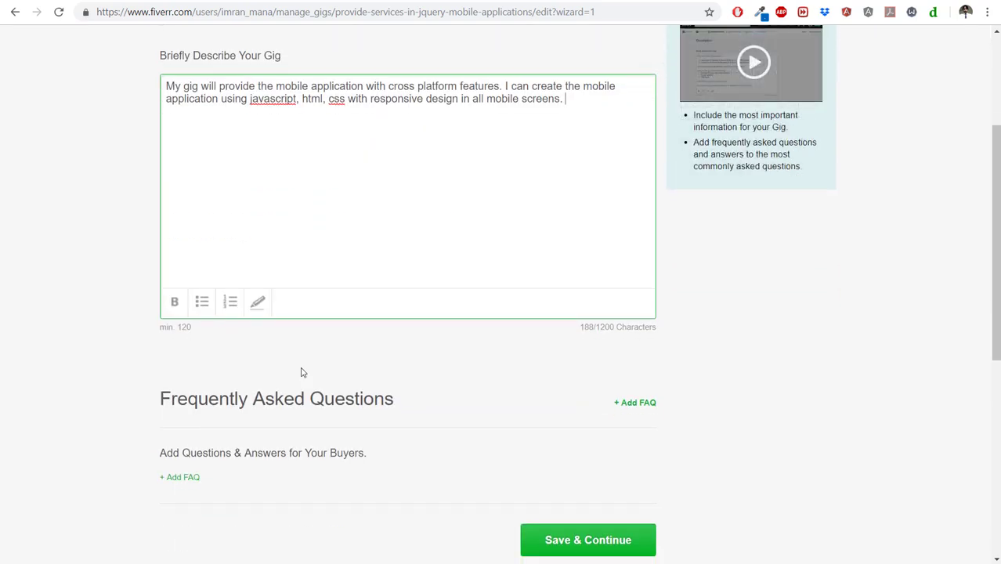
scroll(303, 372, down, 1)
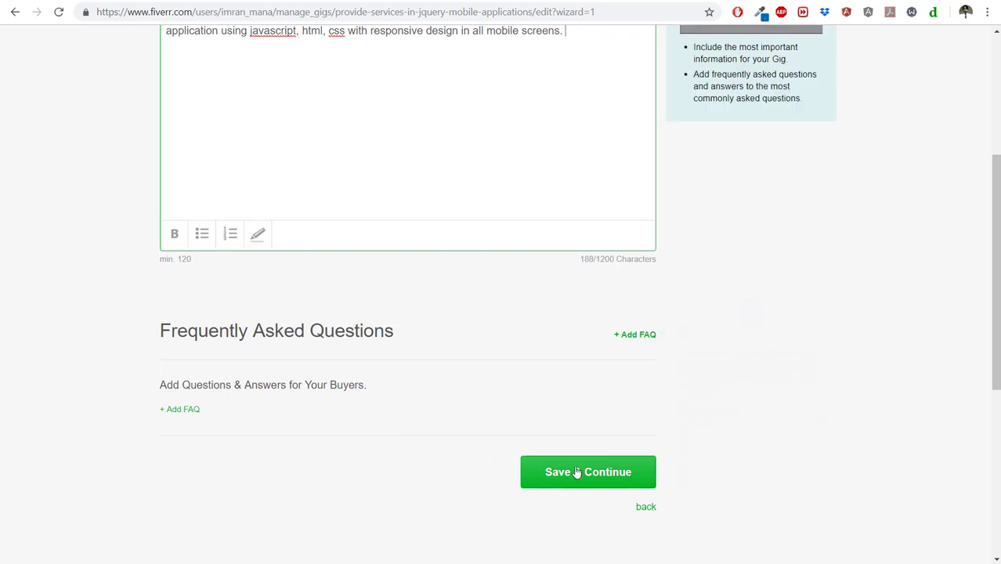
click(573, 479)
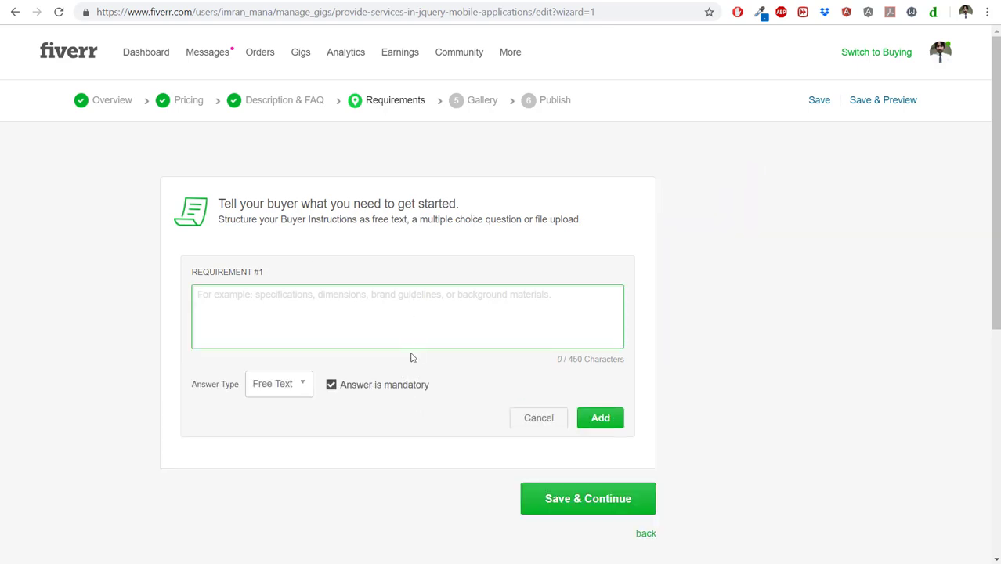
Add the mandatory free-text buyer requirement "Requirements, Steps in form figures, Prototype" and continue to the Gallery stage.
text(Requirements,)
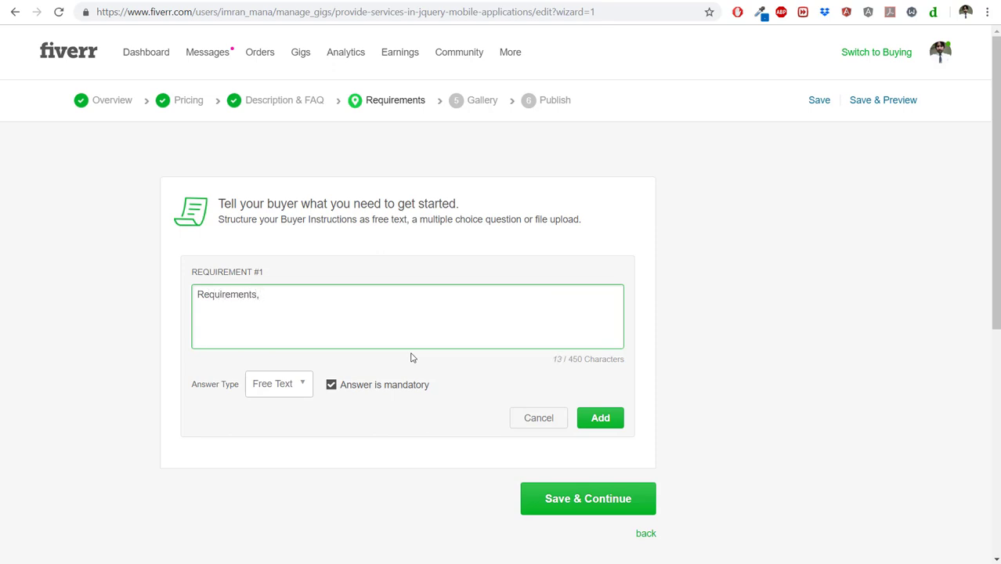
text( Steps in form figures,)
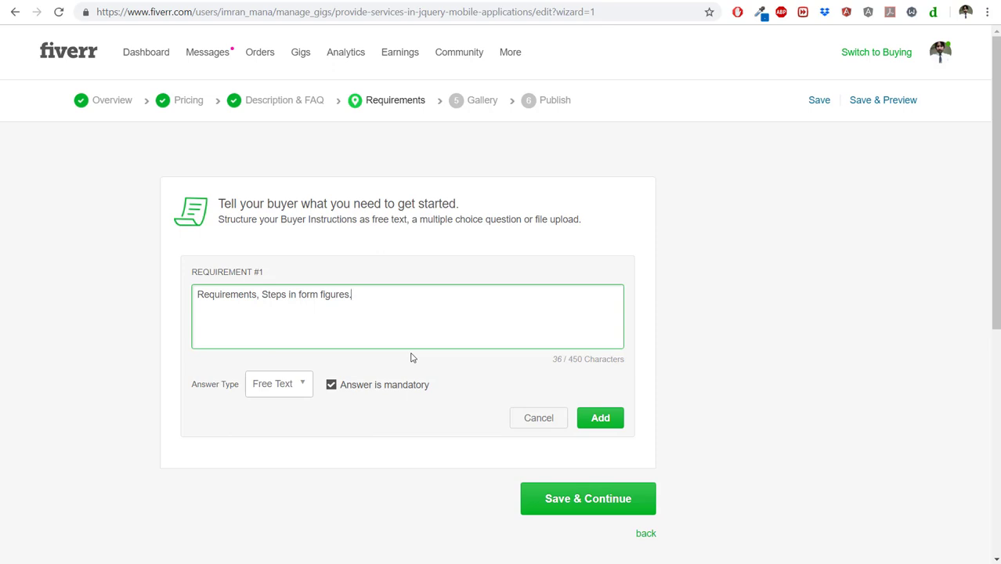
text( Prop)
text(otype)
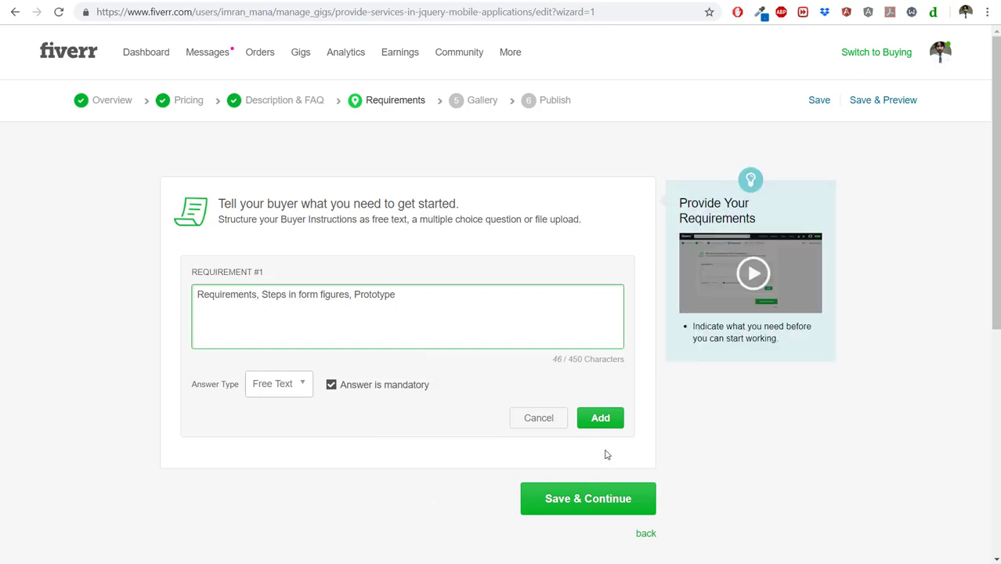
click(601, 418)
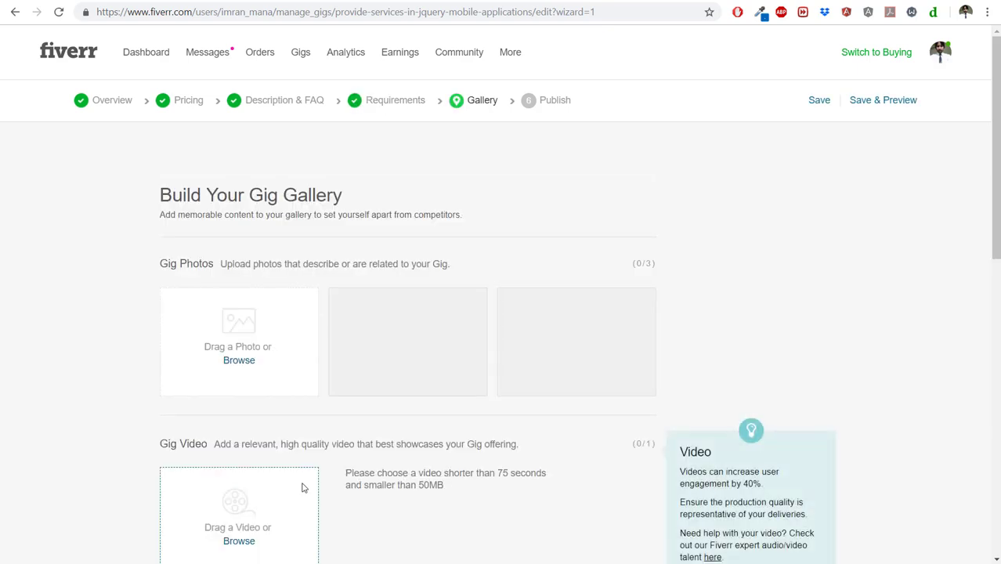
Review the gig gallery's upload sections for photos, video and PDFs.
scroll(47, 433, down, 3)
scroll(48, 436, up, 5)
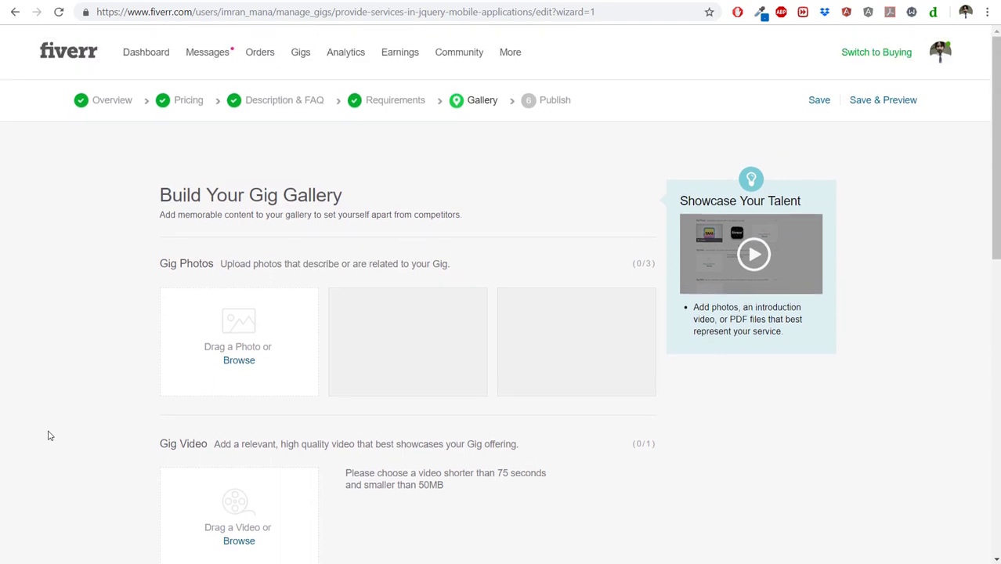
scroll(49, 434, down, 1)
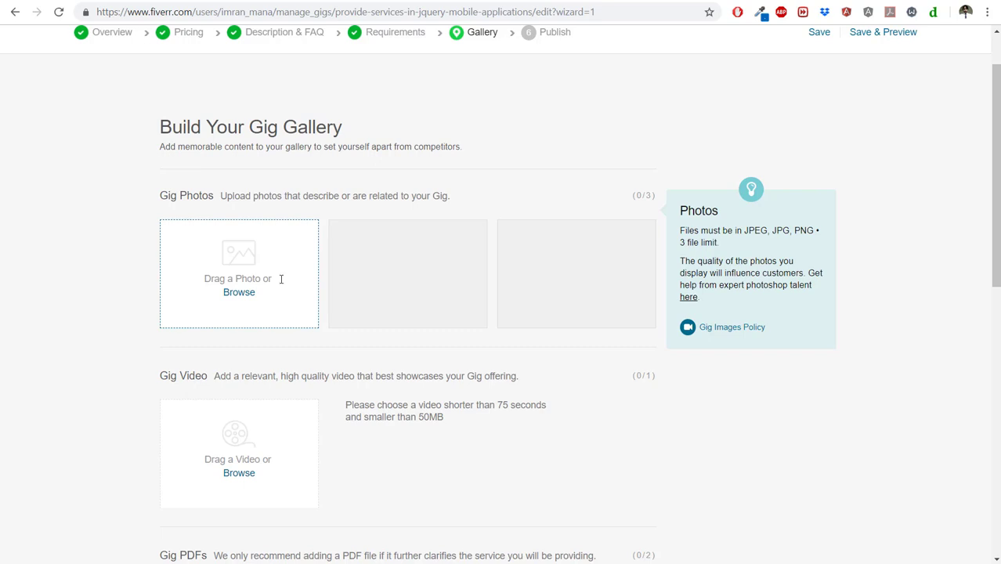
scroll(100, 409, down, 3)
scroll(100, 409, up, 3)
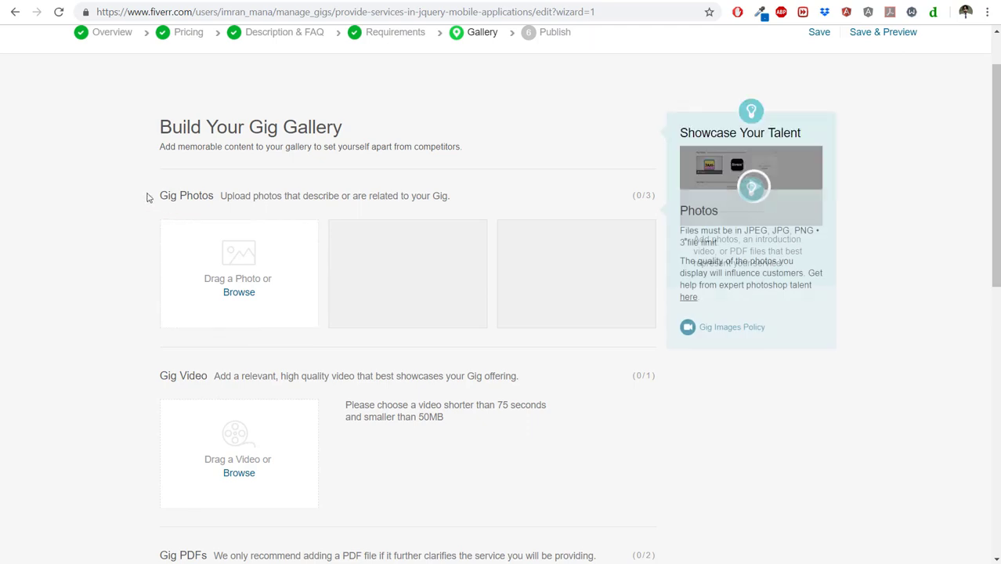
scroll(168, 319, down, 1)
drag(160, 307, 198, 306)
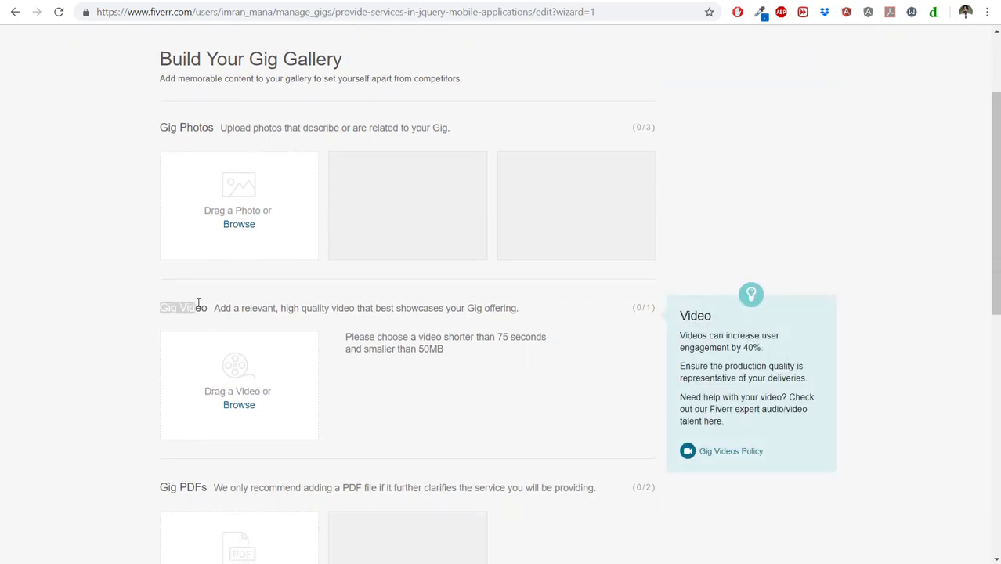
scroll(89, 421, down, 2)
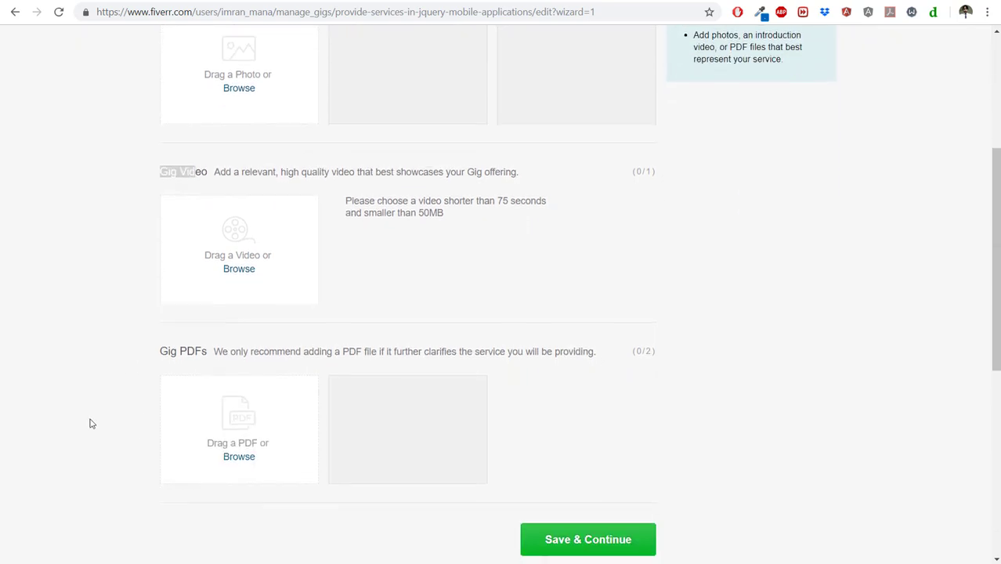
drag(160, 351, 202, 352)
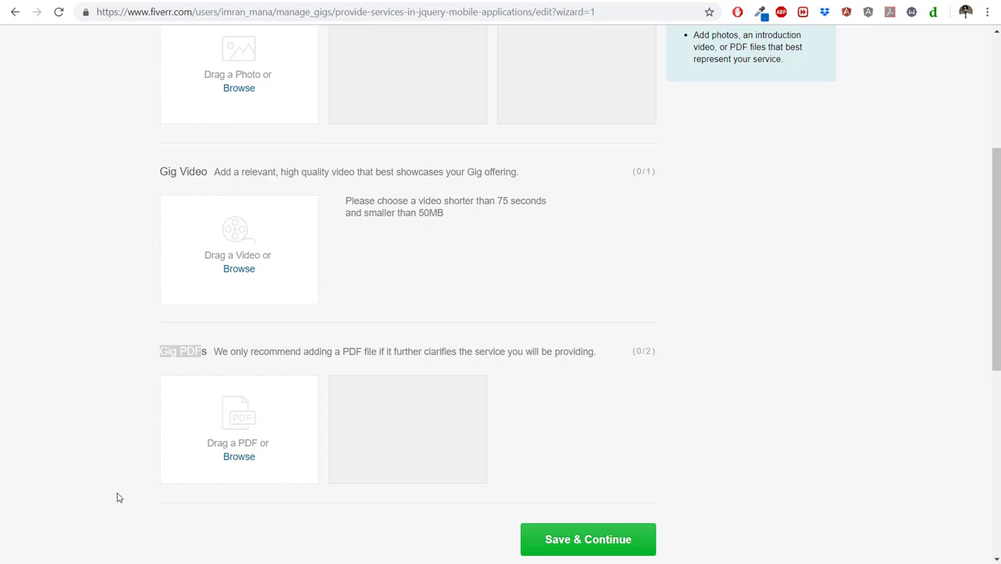
Try to save the gallery without any uploads and continue to the Publish stage.
click(619, 547)
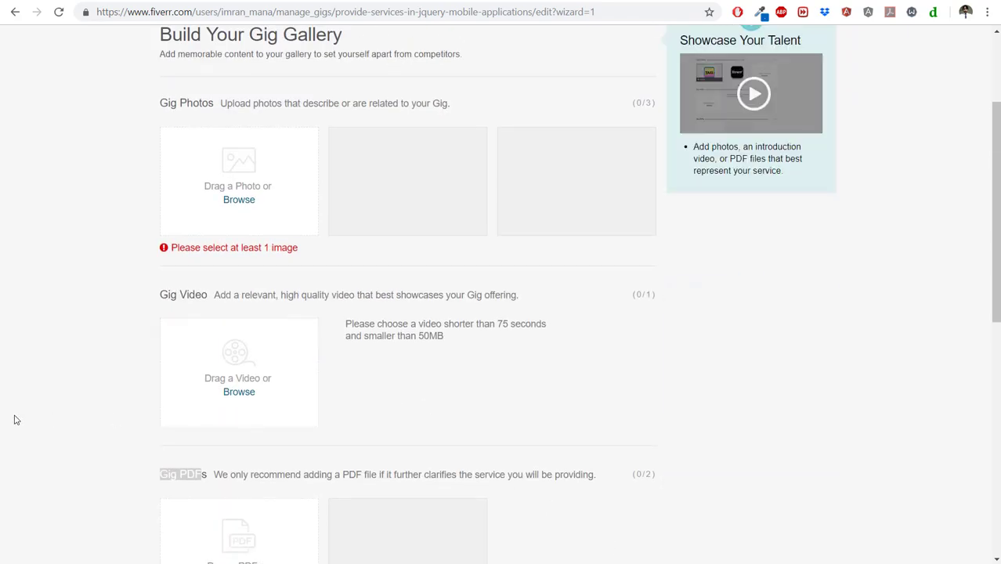
Browse for a gig photo in the fiverr folder inside the desktop's Office Work folder.
scroll(20, 423, up, 2)
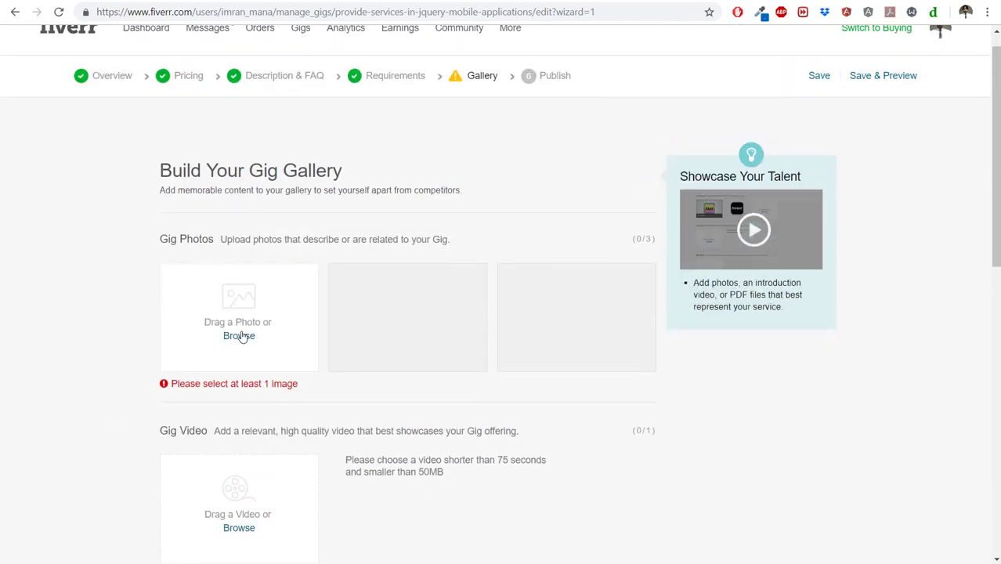
click(240, 336)
click(58, 79)
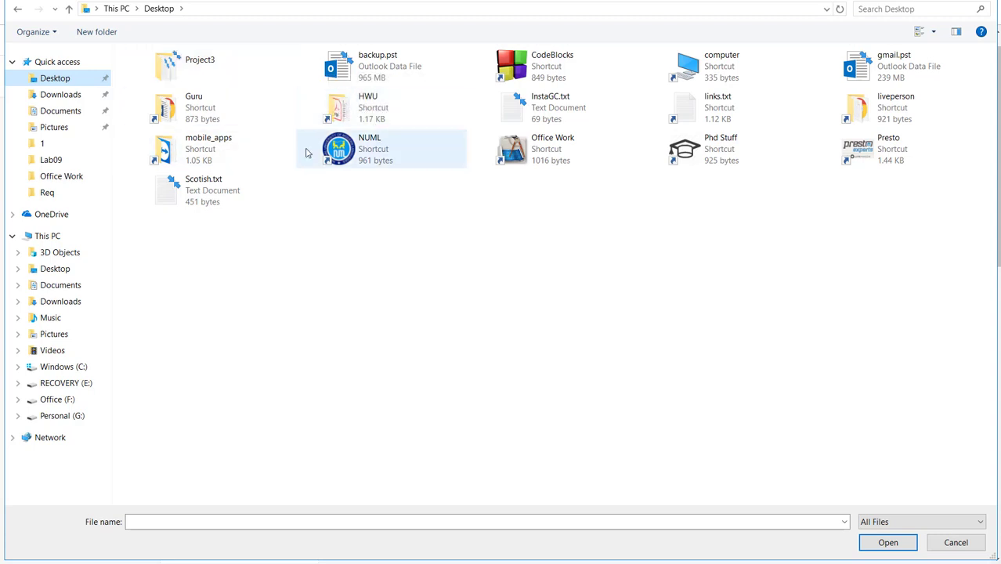
click(232, 125)
key(o)
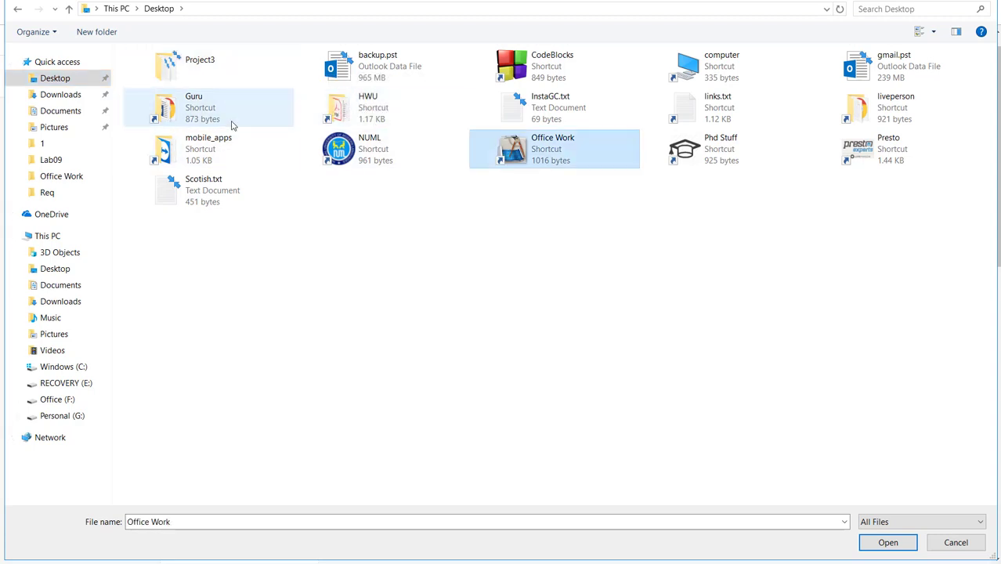
double_click(552, 155)
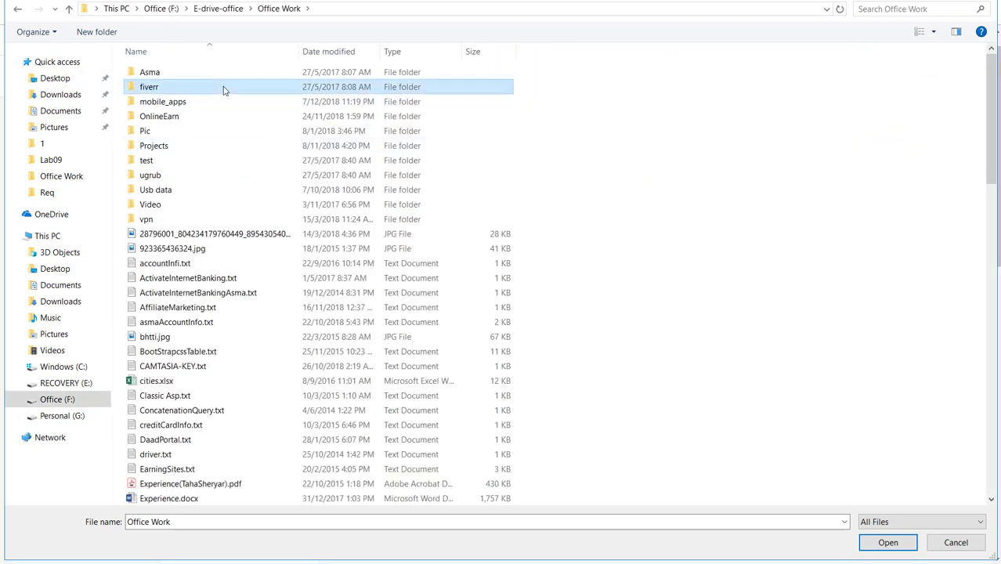
double_click(221, 89)
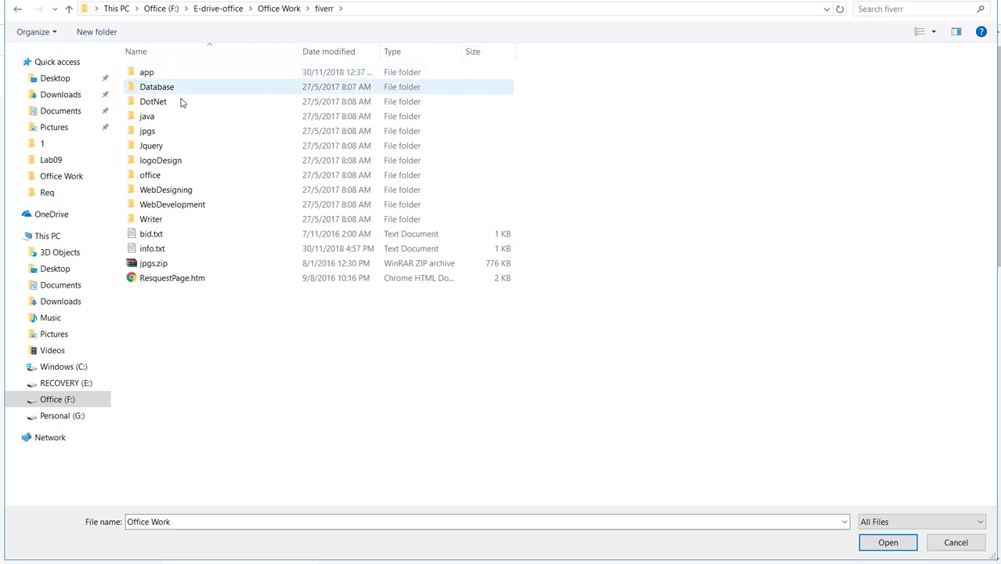
Upload webdesigning.jpg from the fiverr folder's jpgs subfolder as the first gig photo.
click(185, 144)
double_click(182, 144)
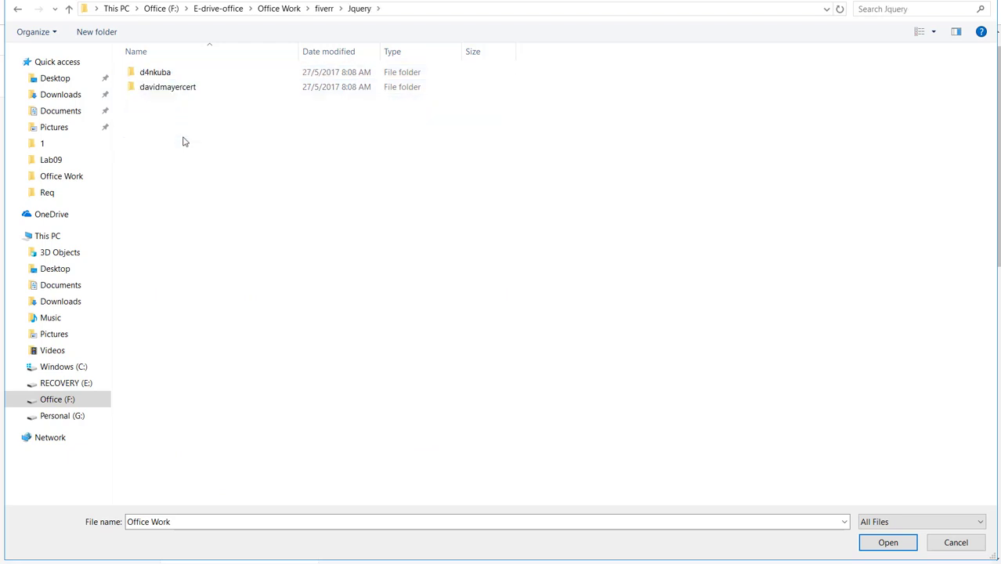
click(18, 9)
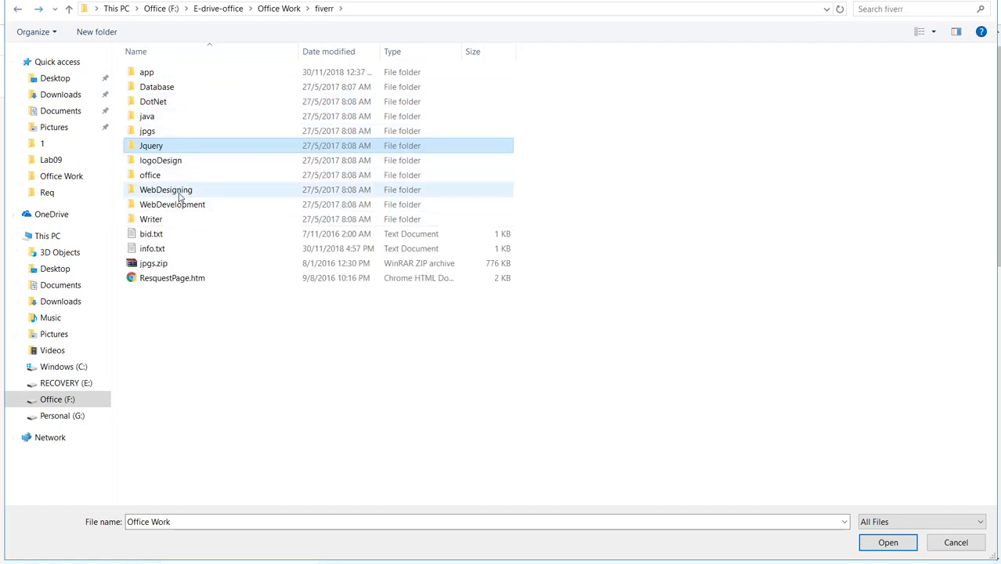
double_click(173, 137)
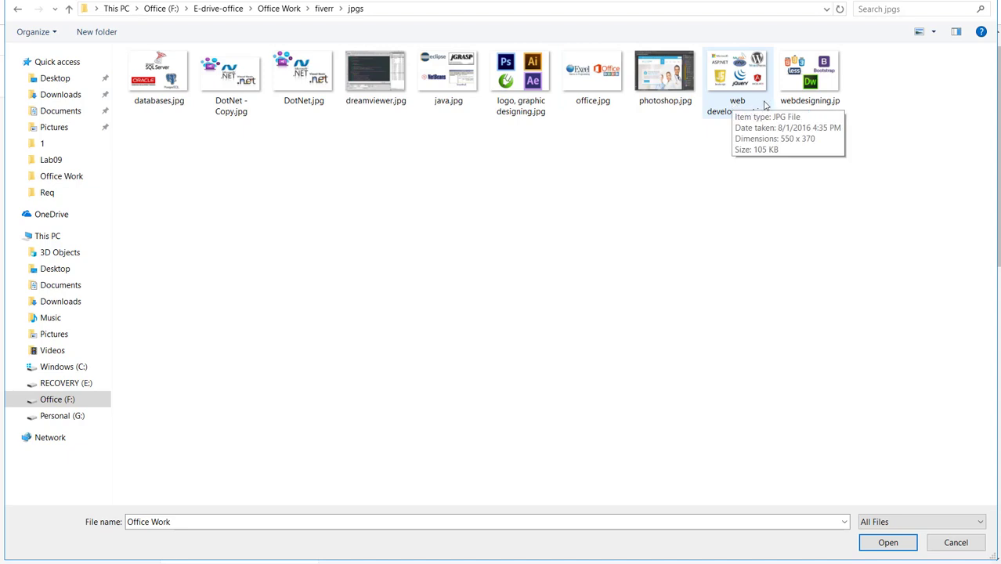
double_click(809, 74)
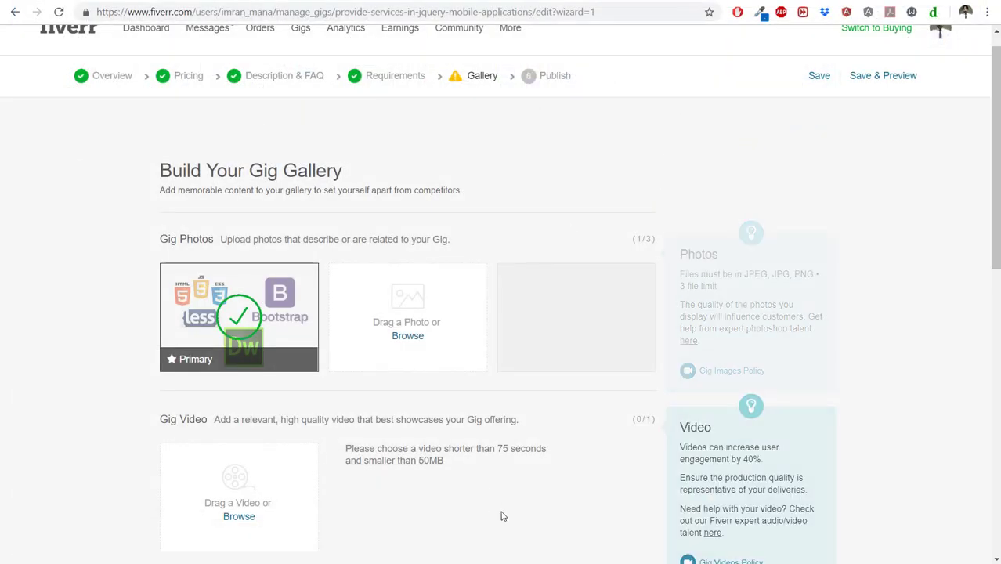
Save the gallery, continue to the Publish stage and publish the gig.
scroll(509, 485, down, 5)
click(565, 442)
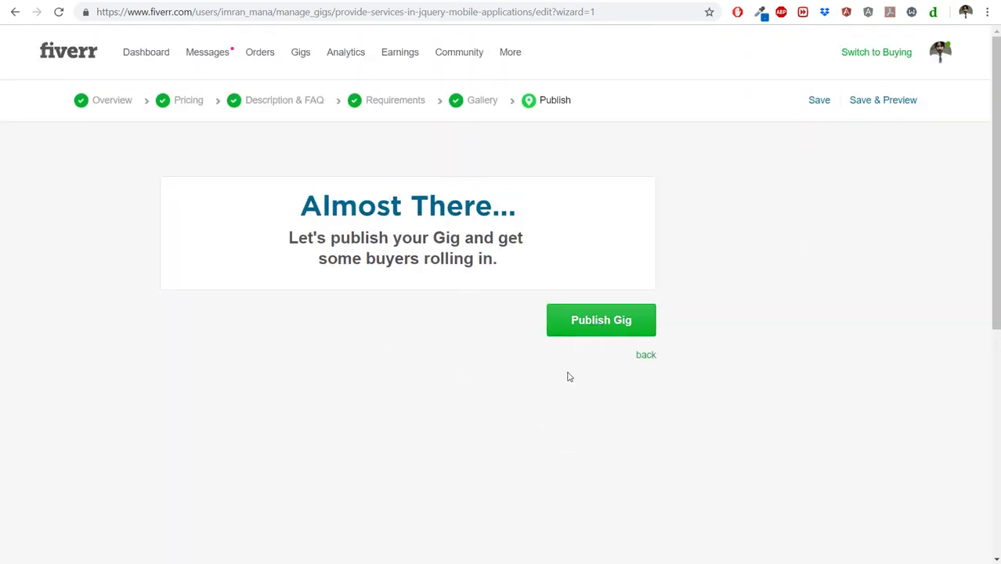
click(592, 318)
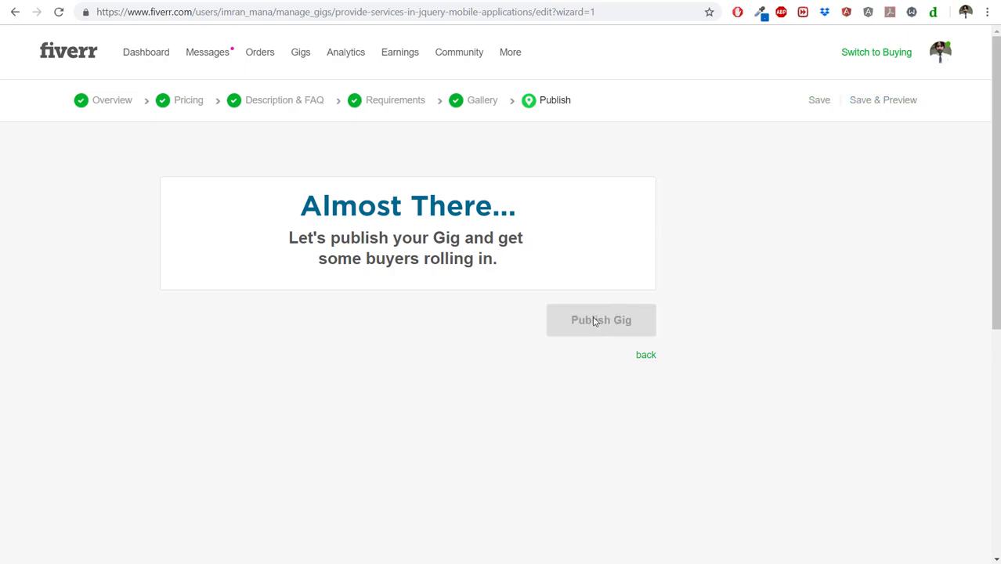
scroll(140, 404, down, 3)
scroll(140, 404, up, 3)
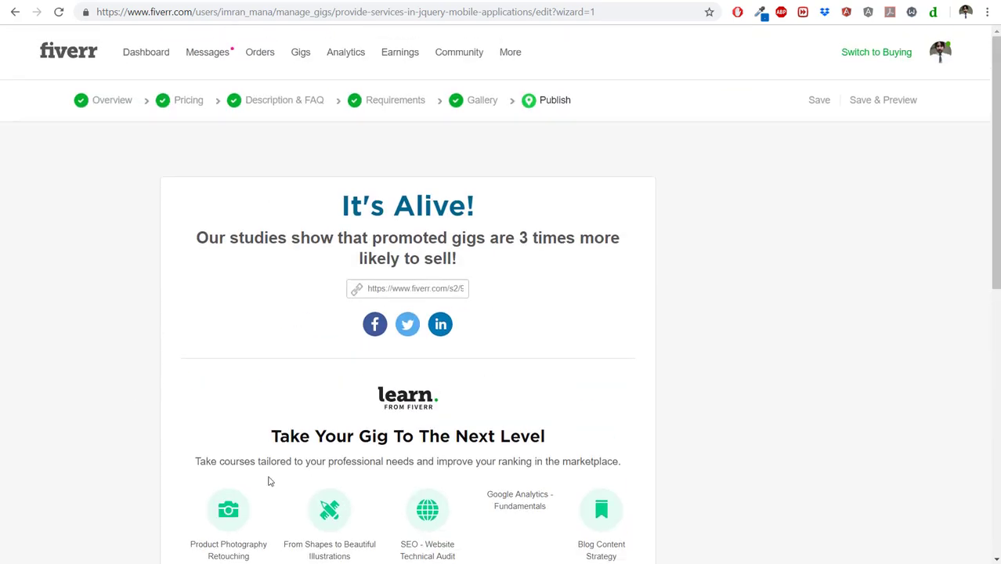
Finish the gig wizard and review the new jQuery mobile gig in the active gigs list.
scroll(661, 486, down, 4)
click(626, 337)
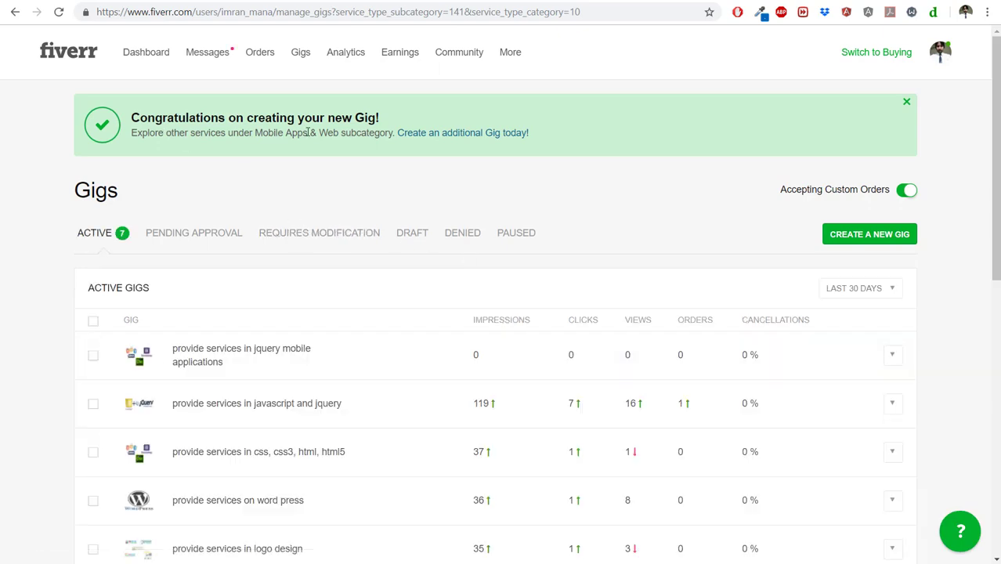
scroll(301, 423, down, 3)
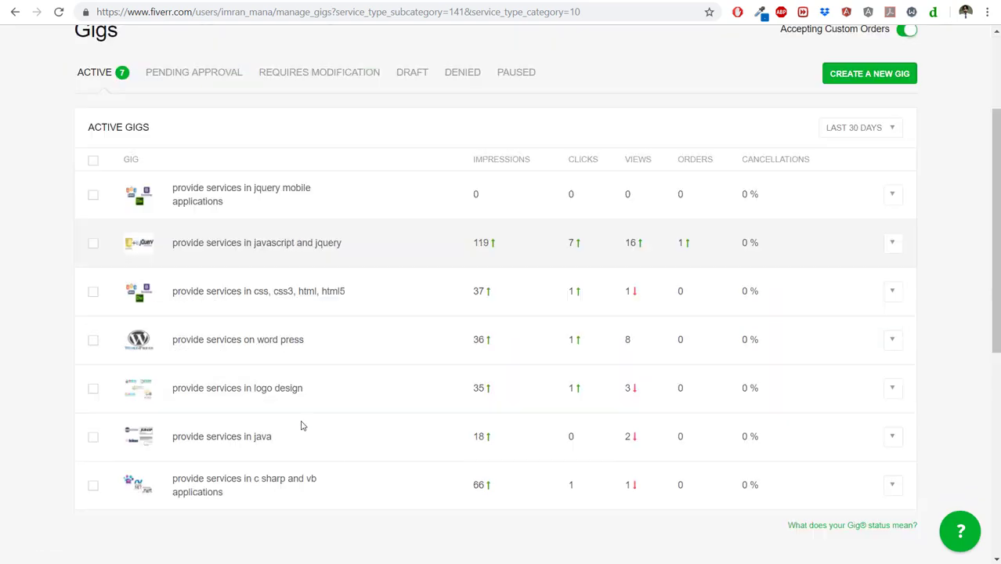
scroll(235, 406, up, 1)
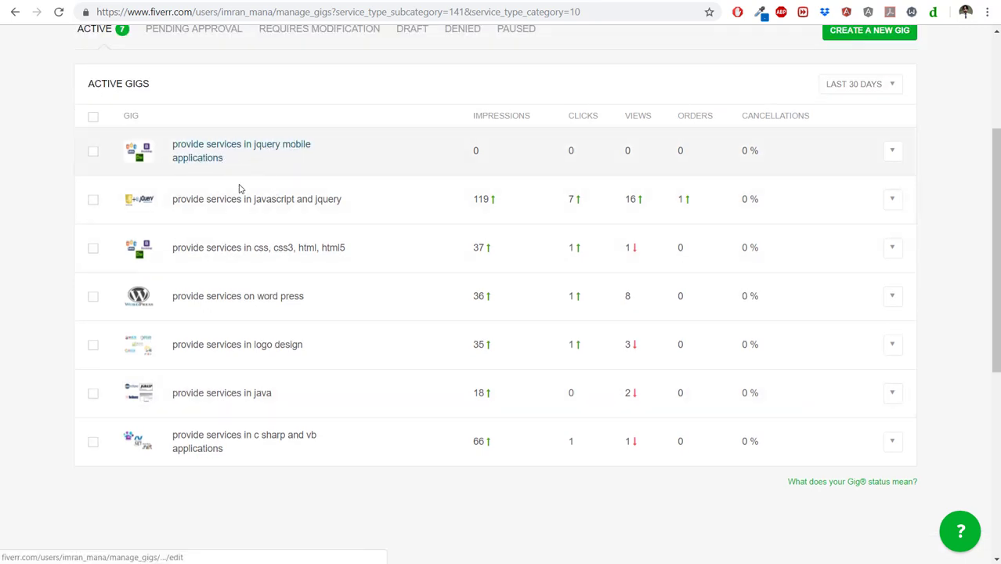
scroll(177, 356, up, 3)
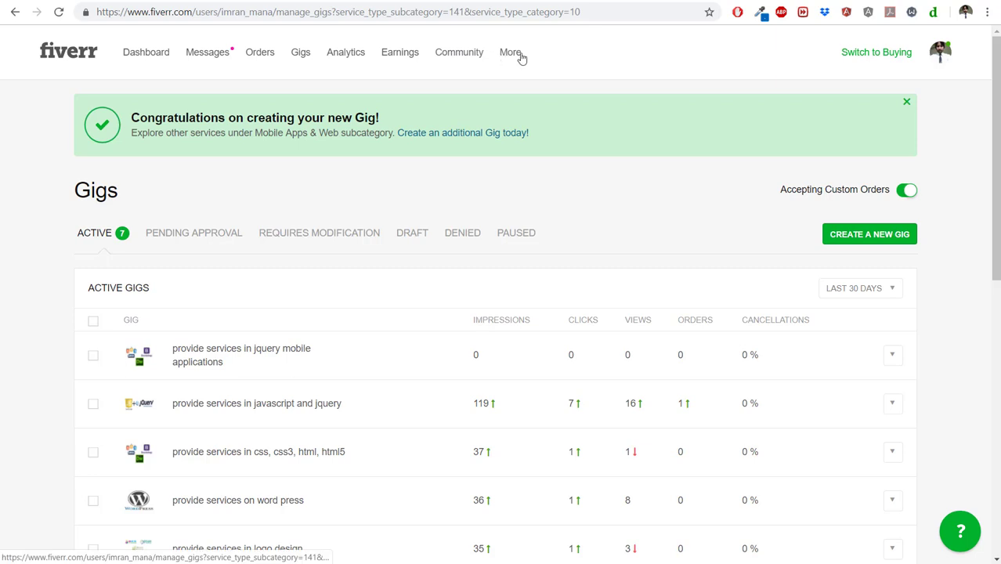
Open Buyer Requests and check the active requests and the offers left for today.
mouse_move(518, 58)
click(538, 84)
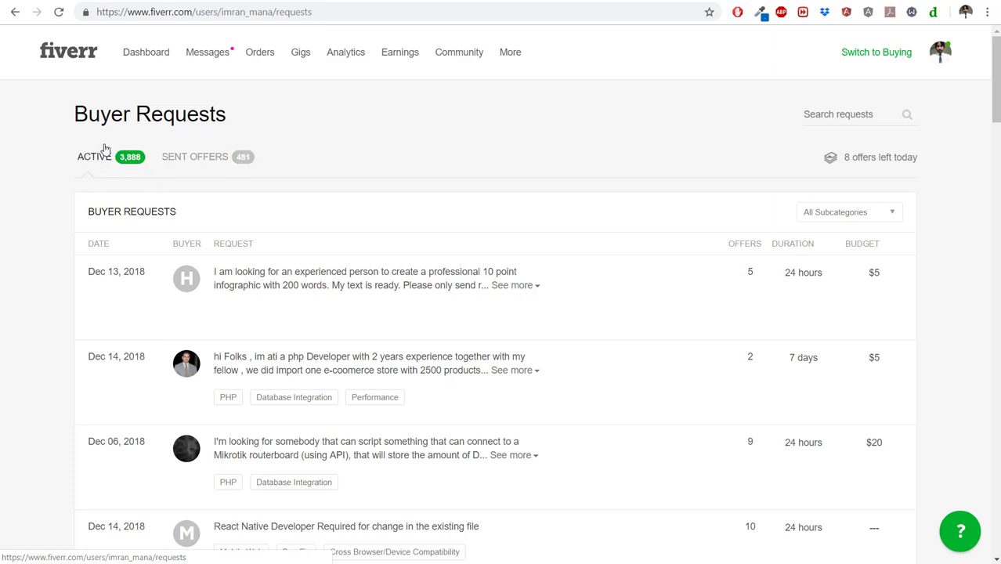
mouse_move(398, 310)
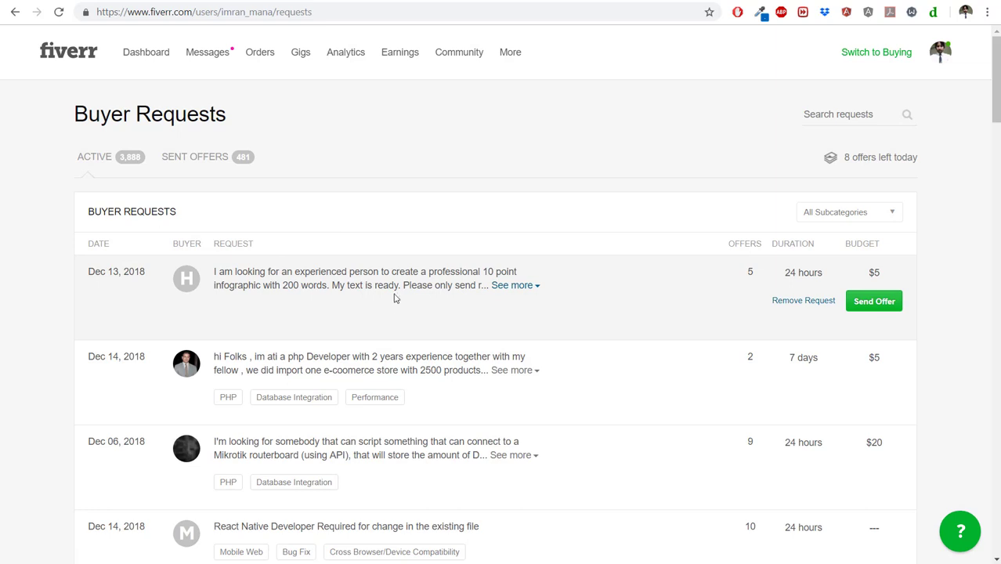
drag(845, 154, 913, 157)
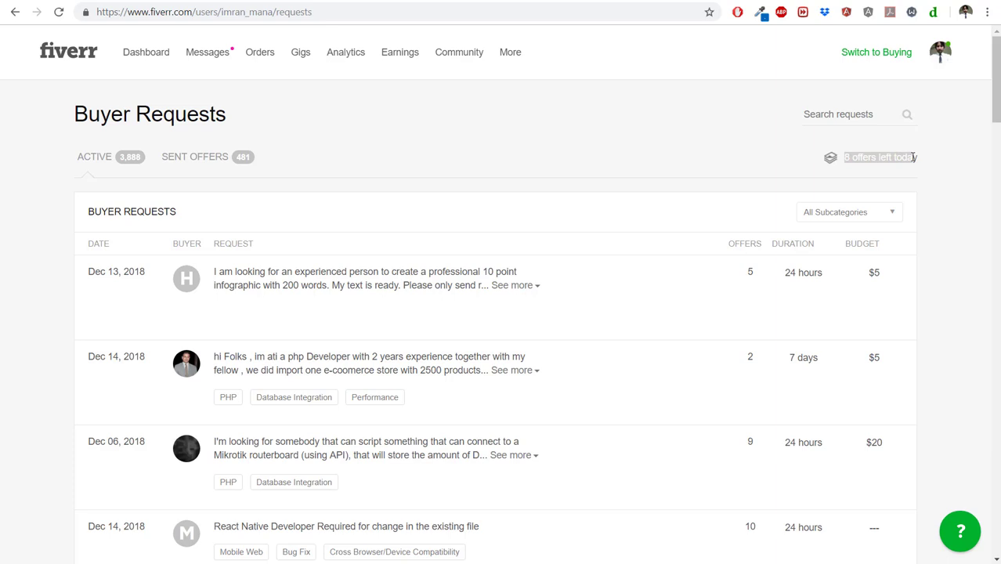
click(875, 115)
click(668, 118)
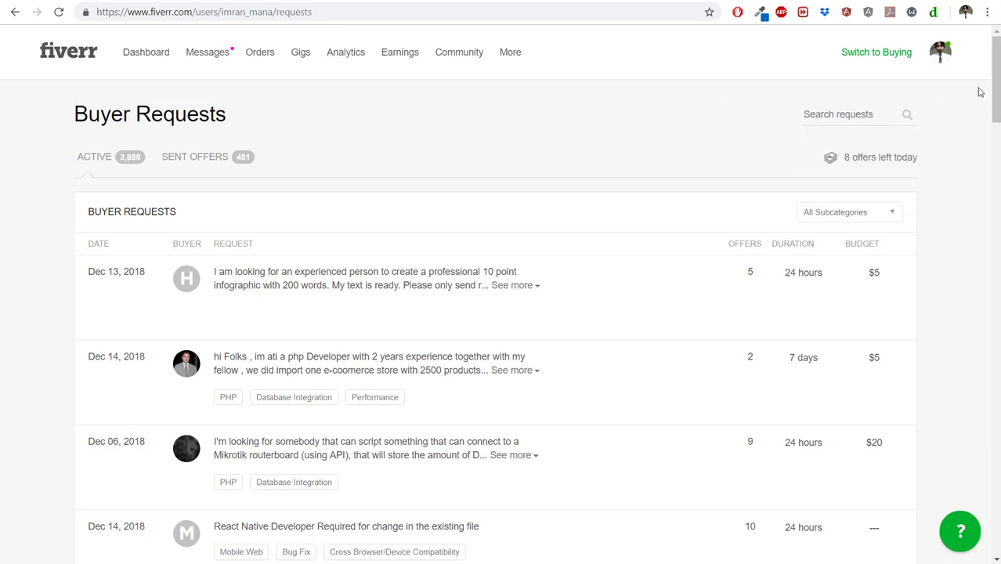
Open the own seller profile and review its active gigs and seller reviews.
click(945, 52)
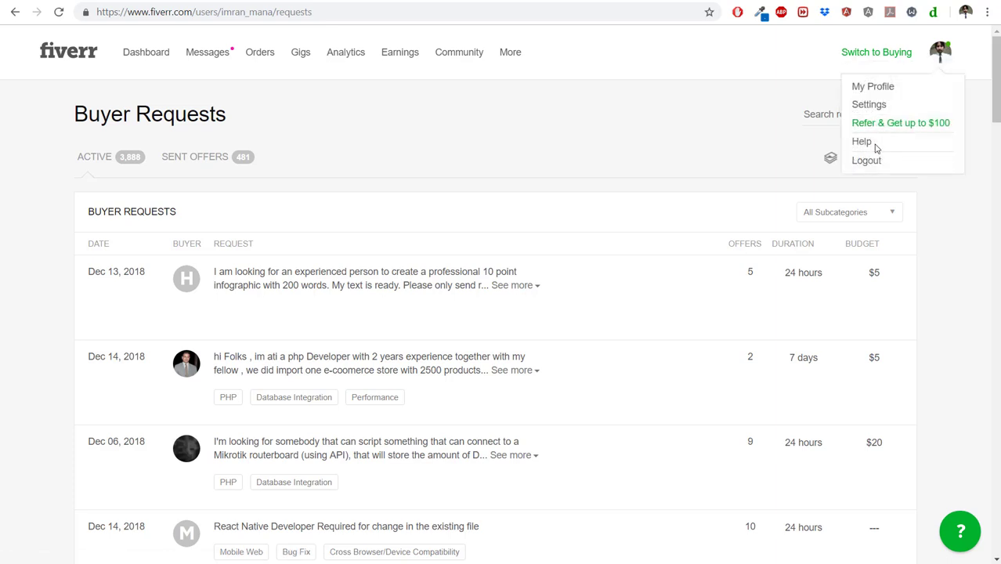
click(878, 87)
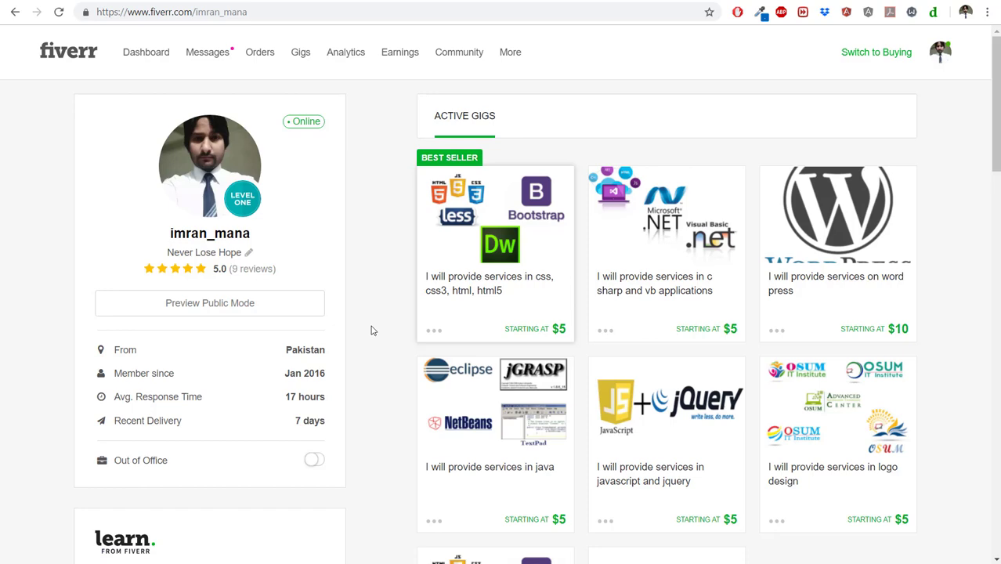
scroll(372, 330, down, 5)
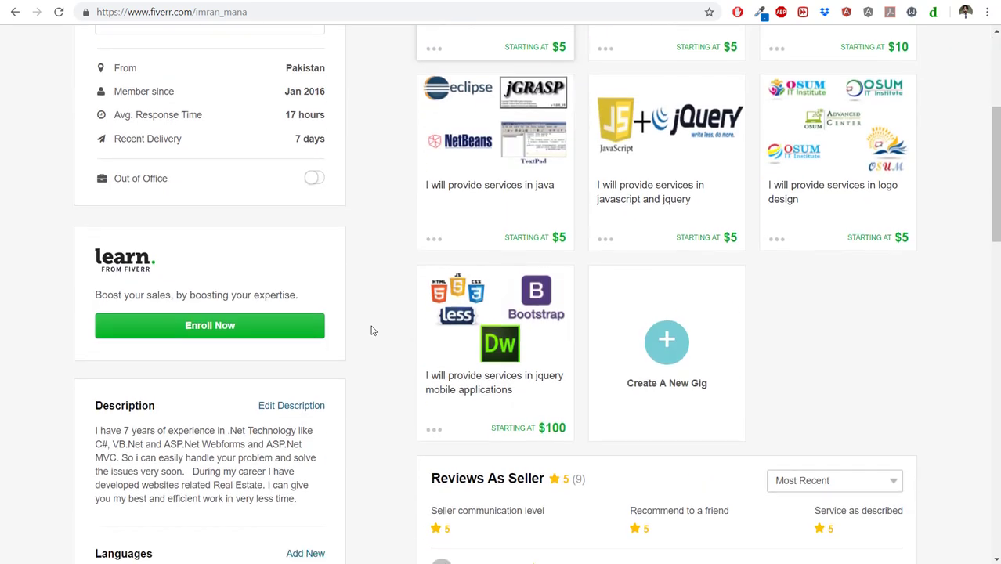
scroll(89, 308, down, 2)
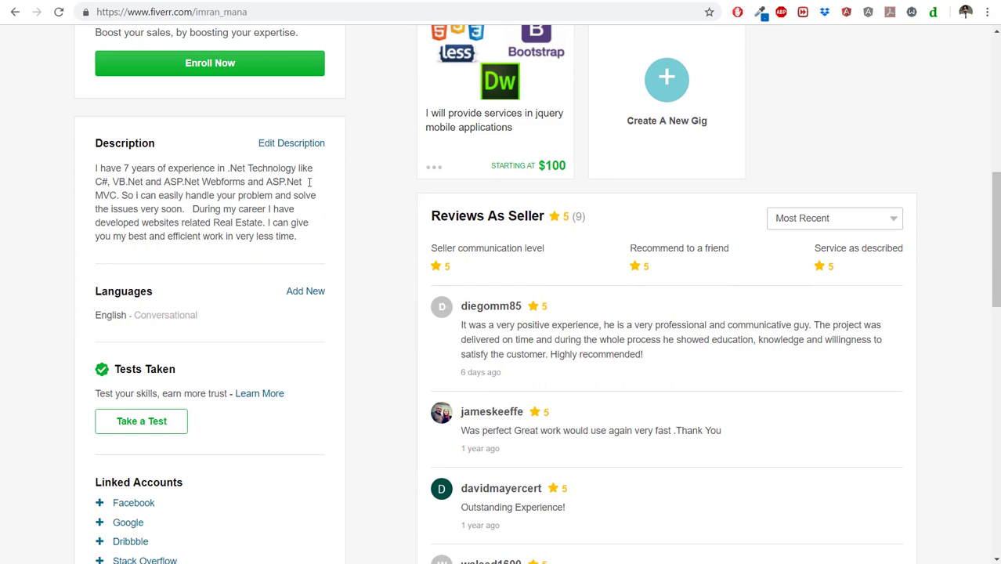
Examine the profile's description, languages, tests, linked accounts, skills, education and certification sections.
click(291, 146)
click(162, 201)
scroll(169, 255, up, 2)
scroll(168, 255, down, 2)
click(153, 288)
scroll(58, 301, down, 4)
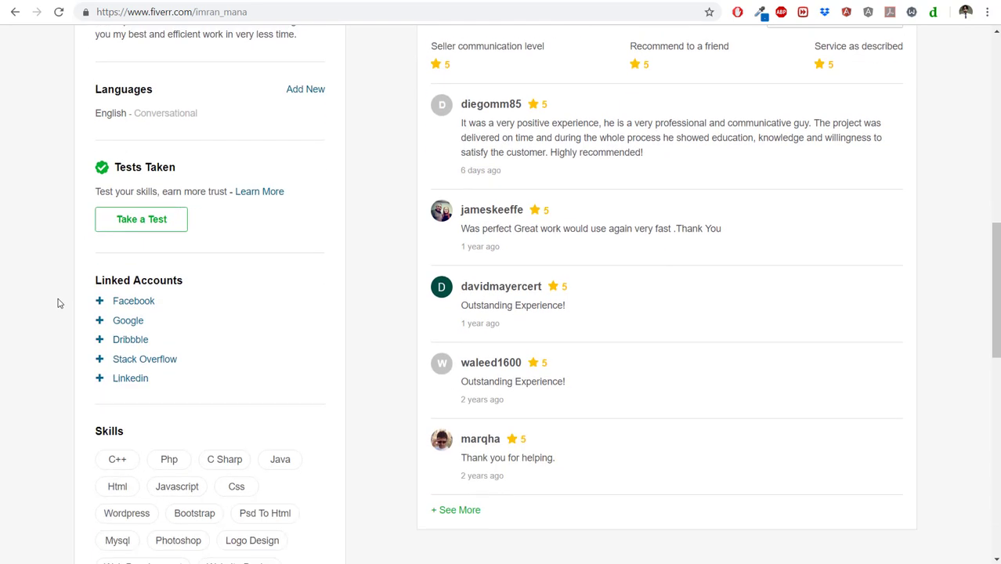
scroll(78, 274, down, 2)
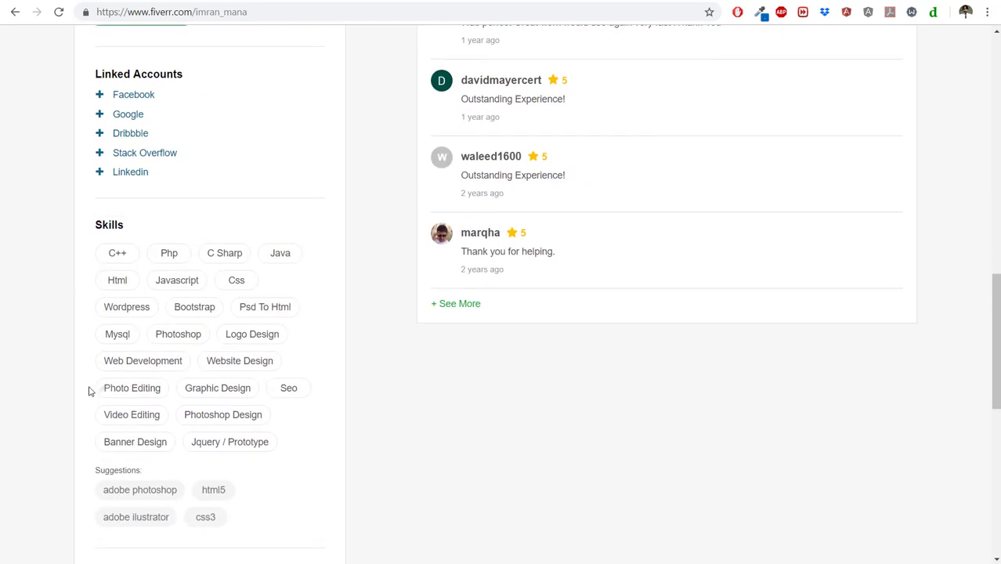
scroll(86, 383, down, 3)
scroll(47, 374, down, 1)
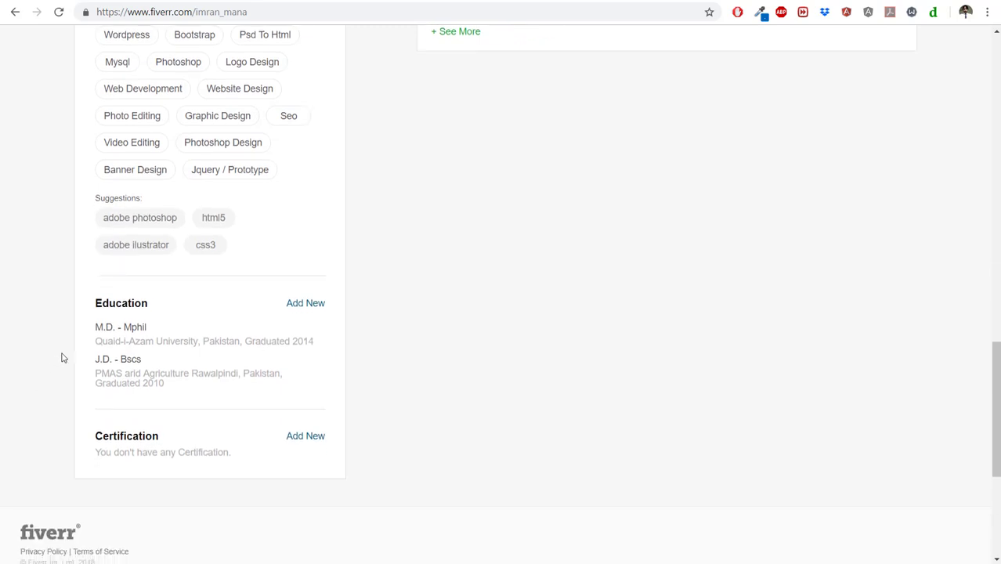